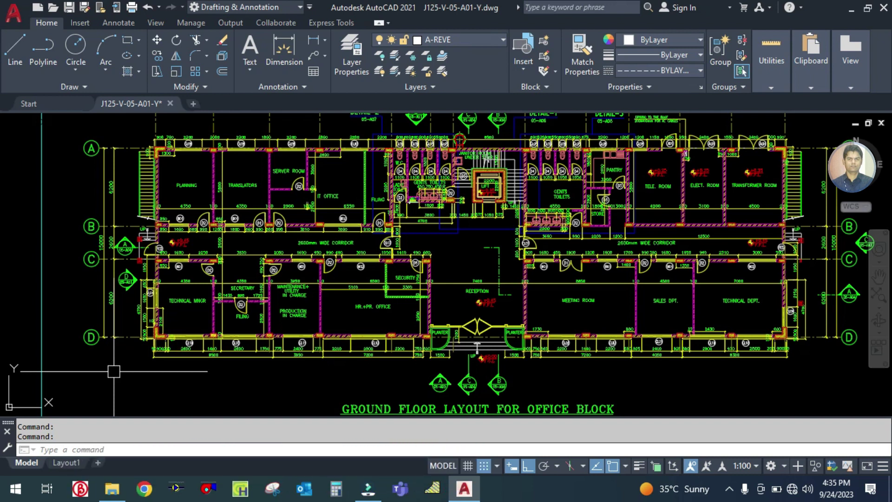
Step: Examine the ground floor layout of the office block, focusing on the Technical Manager room and its dimensions
scroll(102, 357, down, 2)
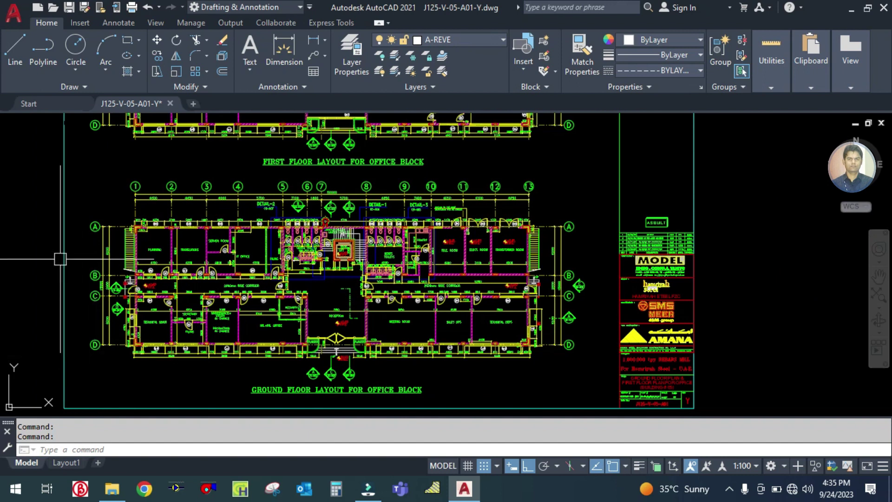
mouse_move(75, 181)
mouse_down()
mouse_move(72, 236)
mouse_move(89, 266)
mouse_up()
scroll(72, 236, down, 2)
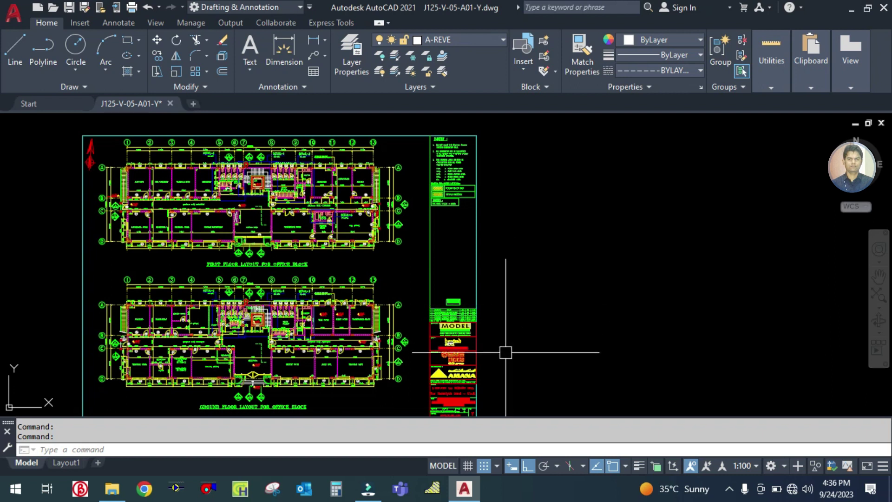
drag(505, 352, 503, 334)
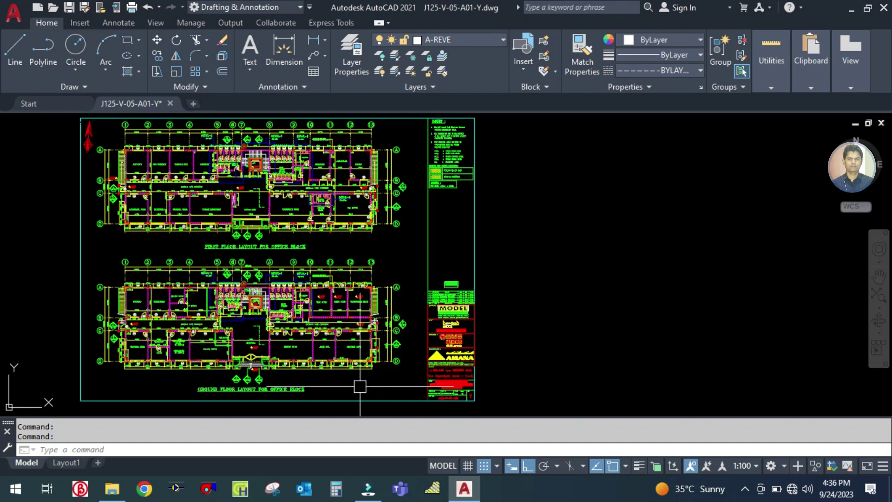
scroll(83, 371, up, 2)
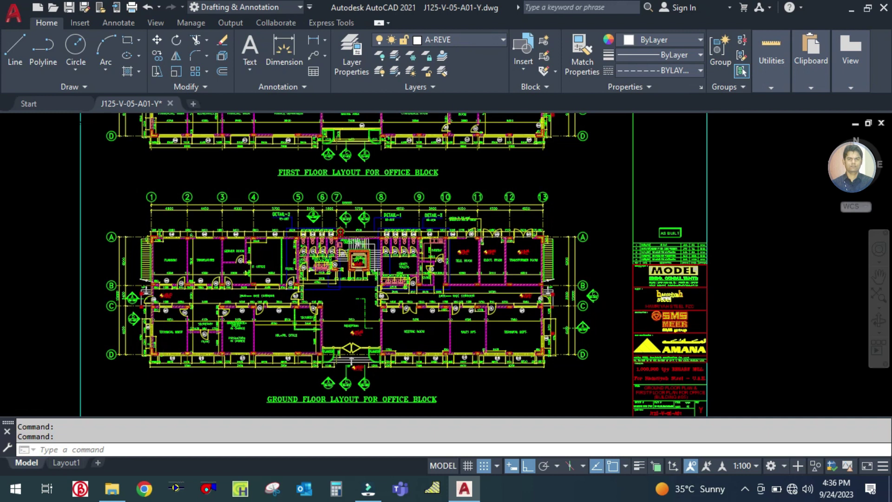
scroll(164, 377, up, 2)
scroll(187, 362, up, 2)
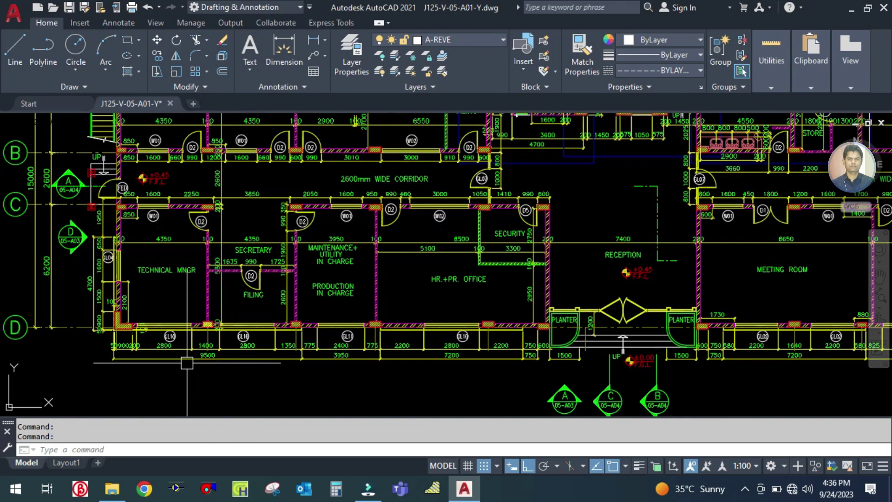
scroll(165, 372, up, 2)
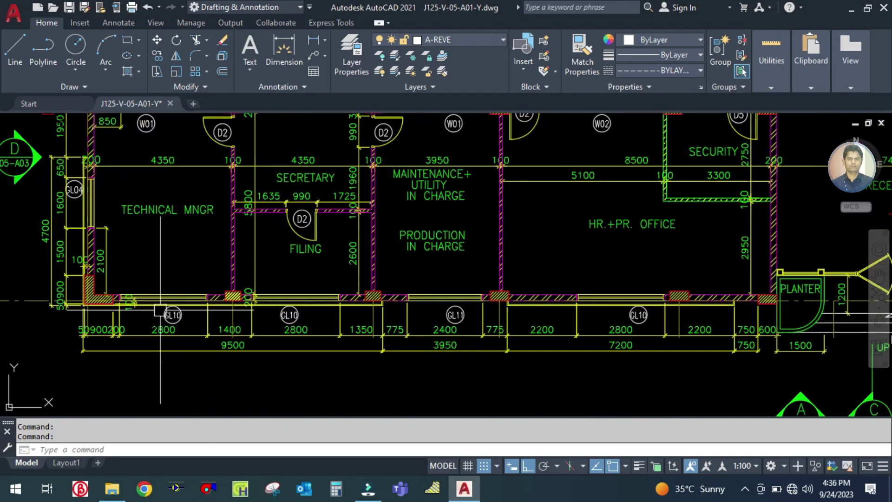
scroll(160, 310, down, 2)
scroll(205, 400, up, 1)
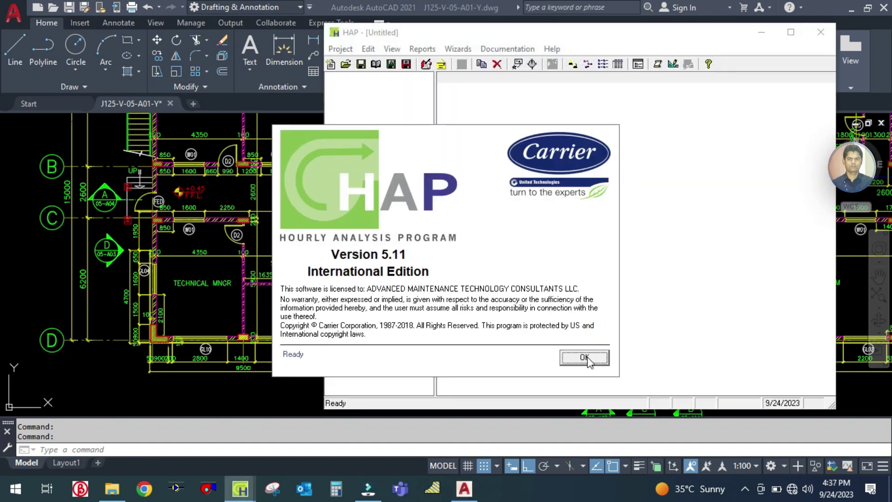
Step: Switch to HAP, open the project "Hamriya Steel Office Building - 05" and look through its list of spaces
click(584, 357)
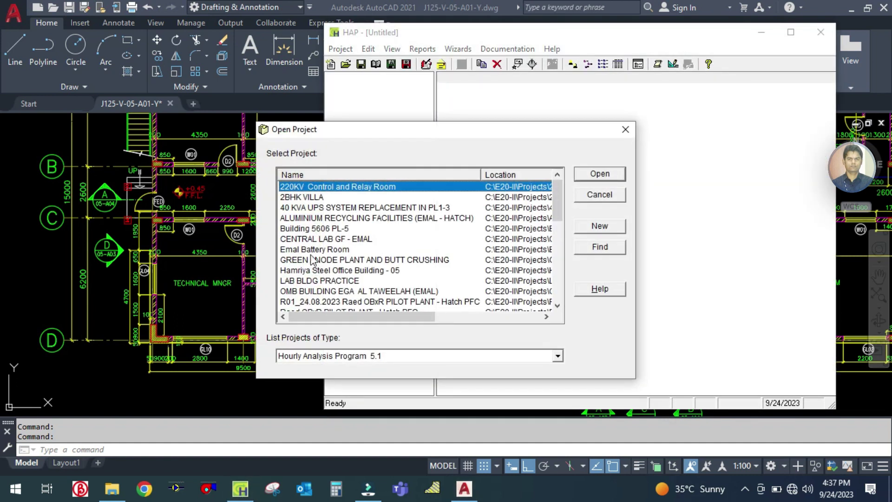
click(318, 270)
click(598, 174)
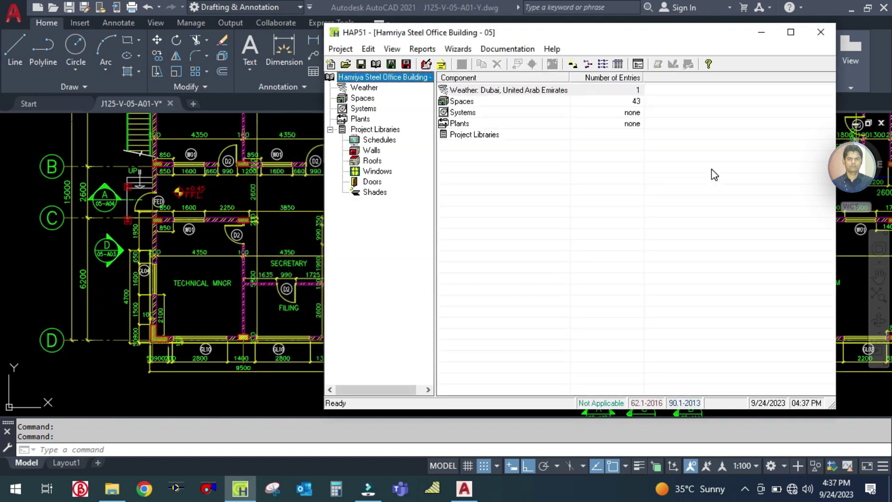
click(363, 98)
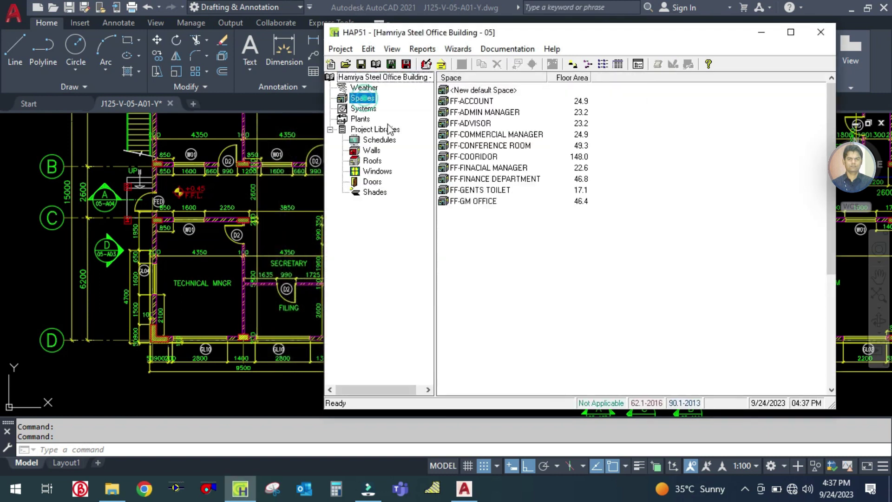
scroll(555, 182, down, 5)
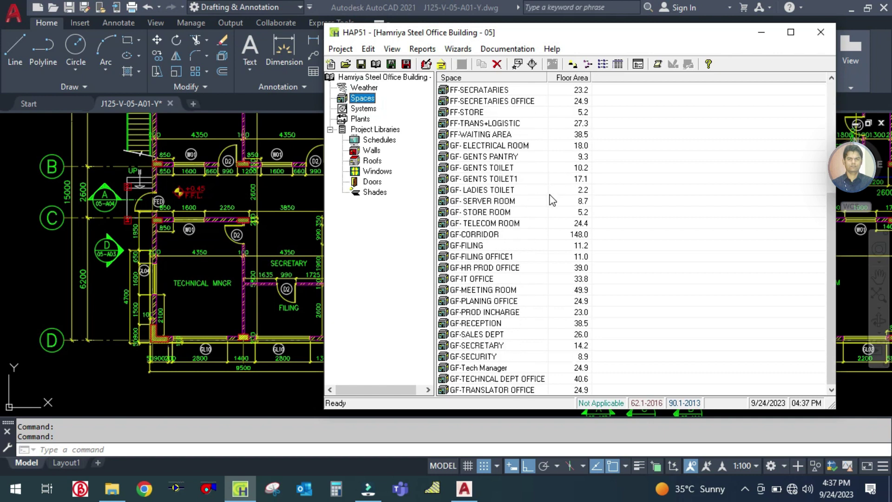
drag(578, 39, 268, 50)
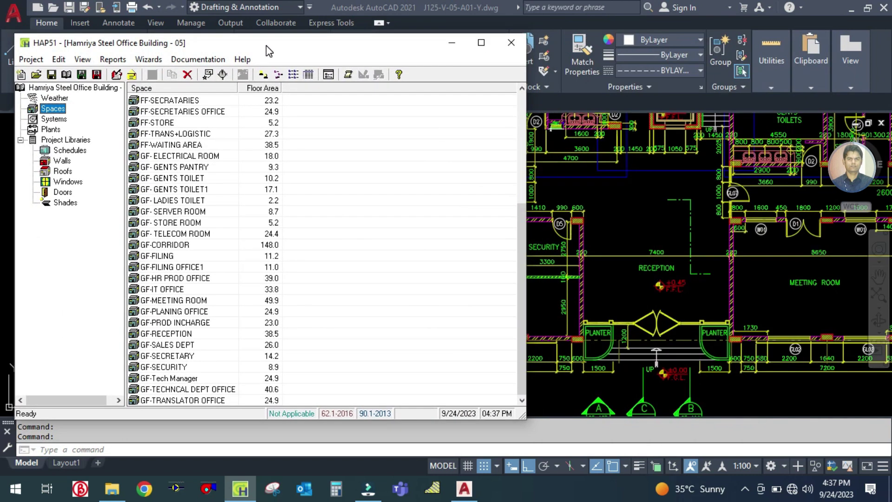
scroll(222, 297, up, 3)
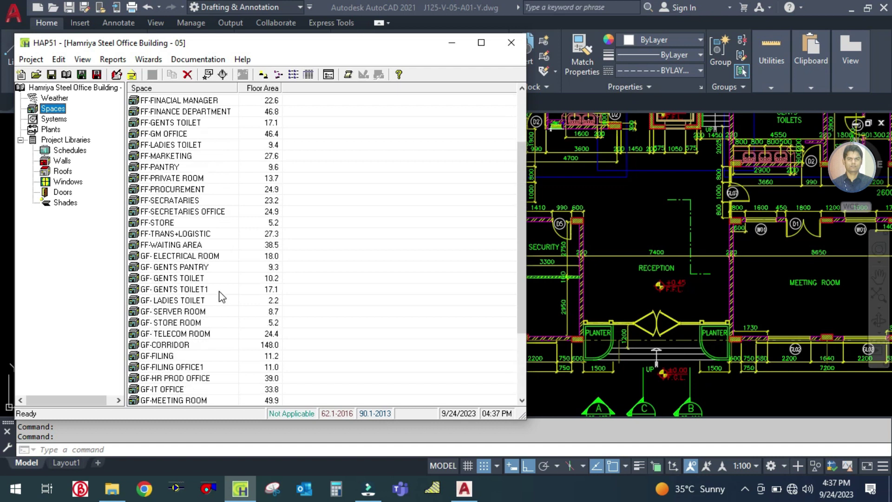
scroll(215, 241, up, 3)
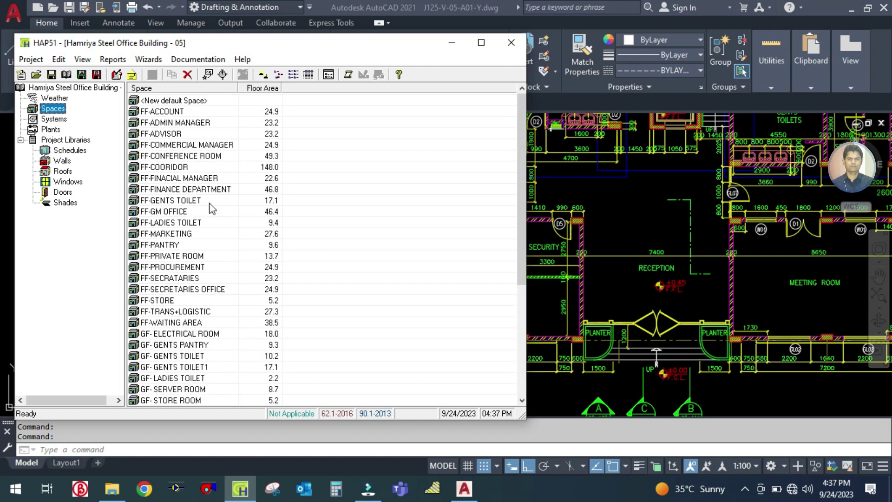
Step: Create a new air system named "TECH MAN GF-SPU01"
click(57, 120)
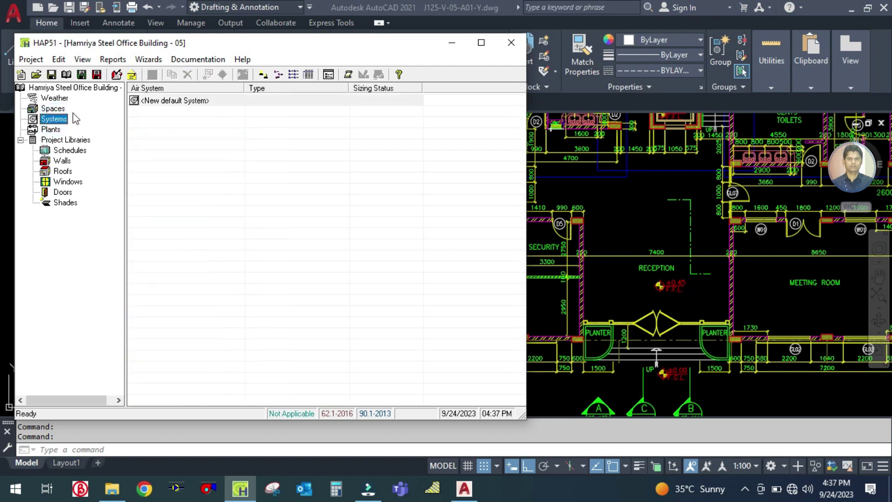
drag(175, 45, 445, 53)
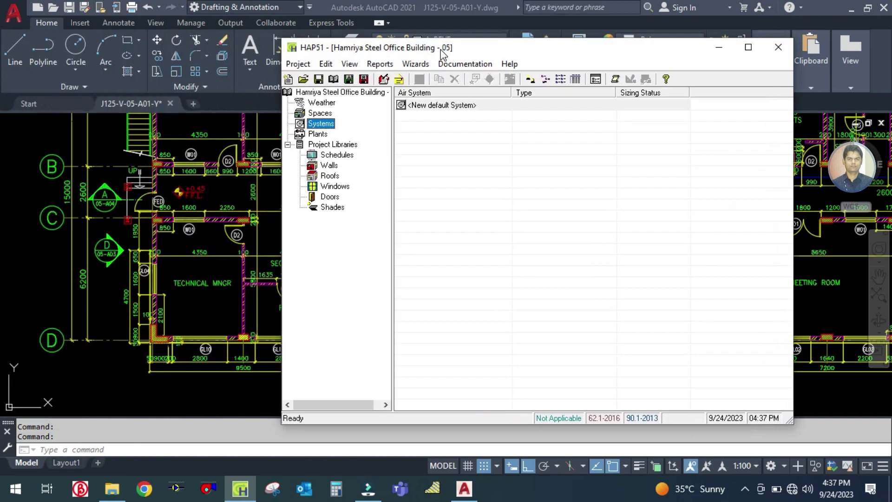
double_click(431, 106)
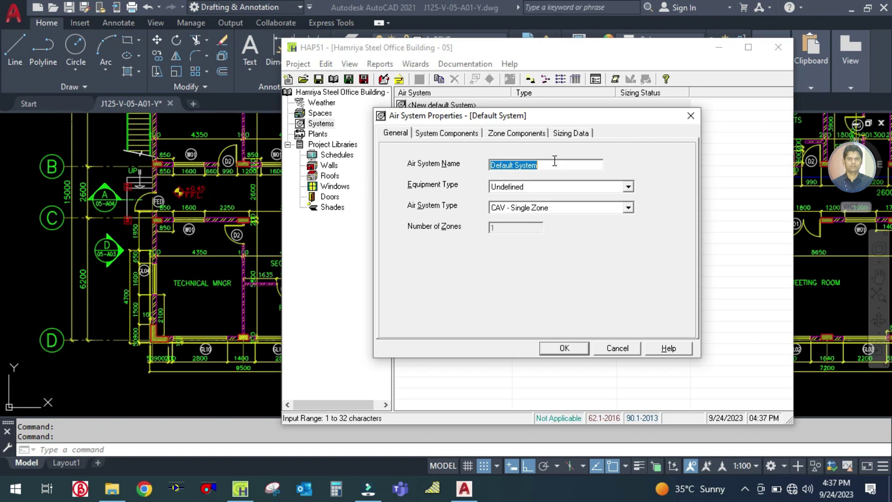
key(BackSpace)
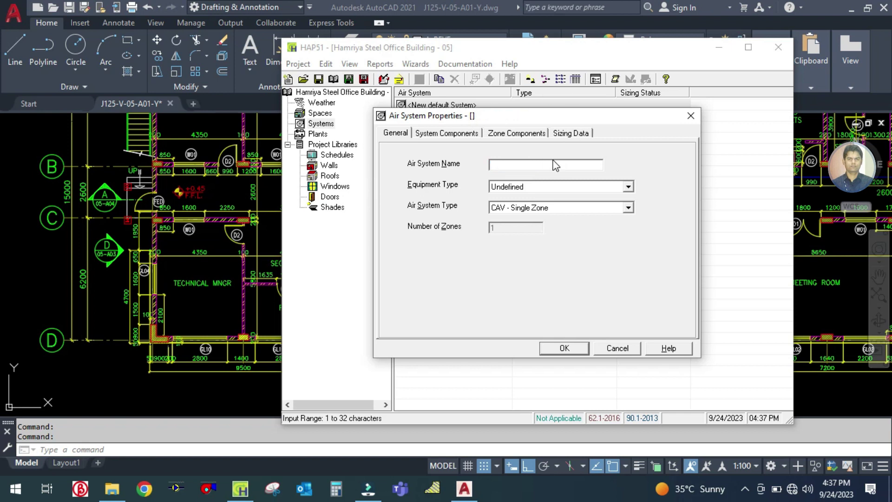
key(Caps_Lock)
text(TECH MAN)
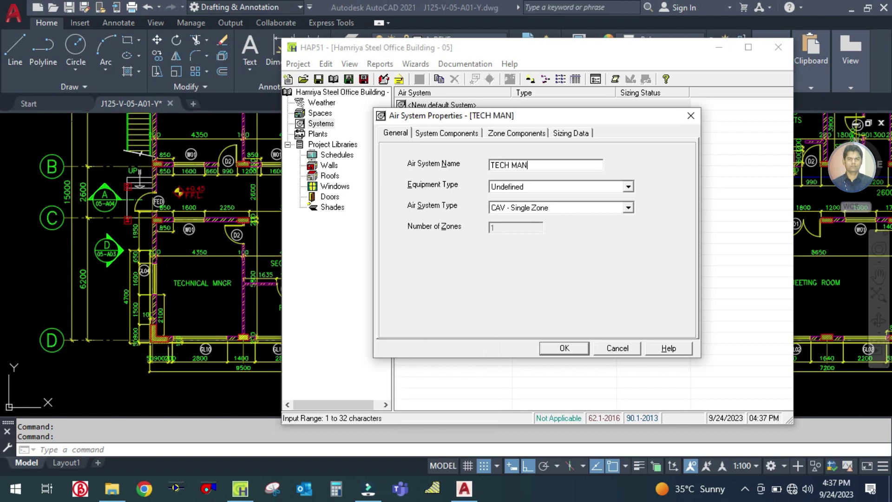
text( GF-SPU01)
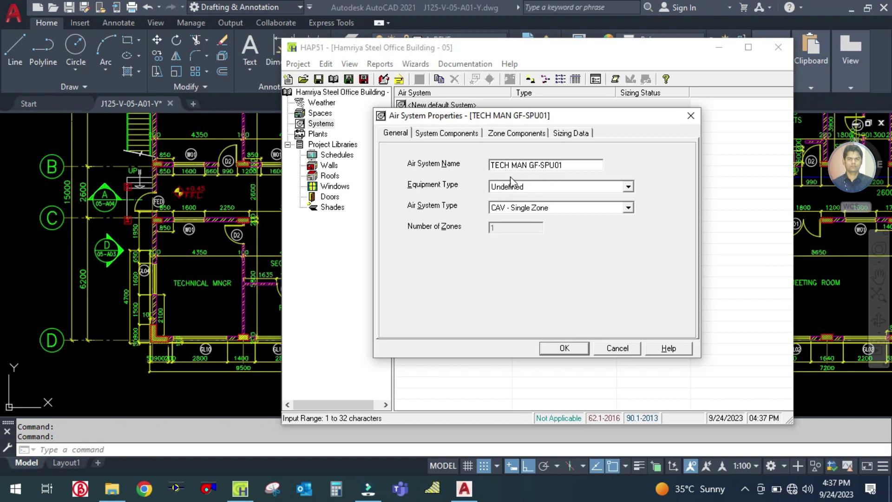
Step: Set the air system's equipment type to Terminal Units, keeping Direct Ventilation as the ventilation option
click(530, 186)
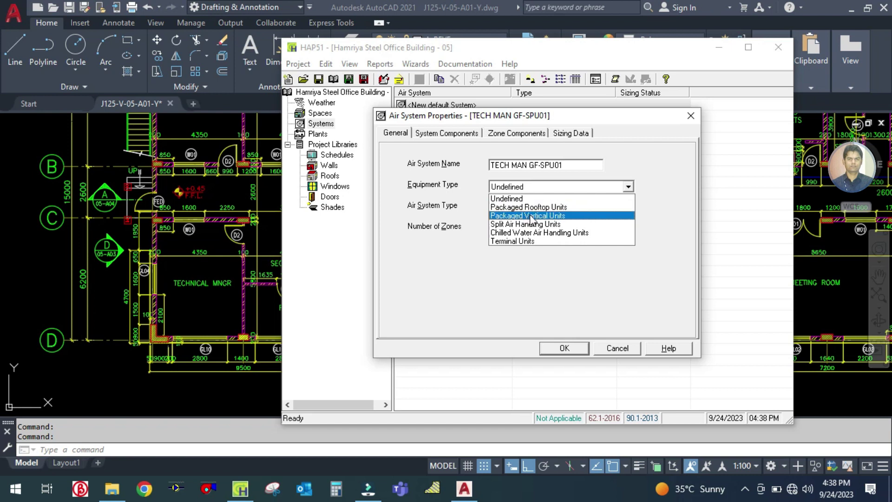
click(527, 242)
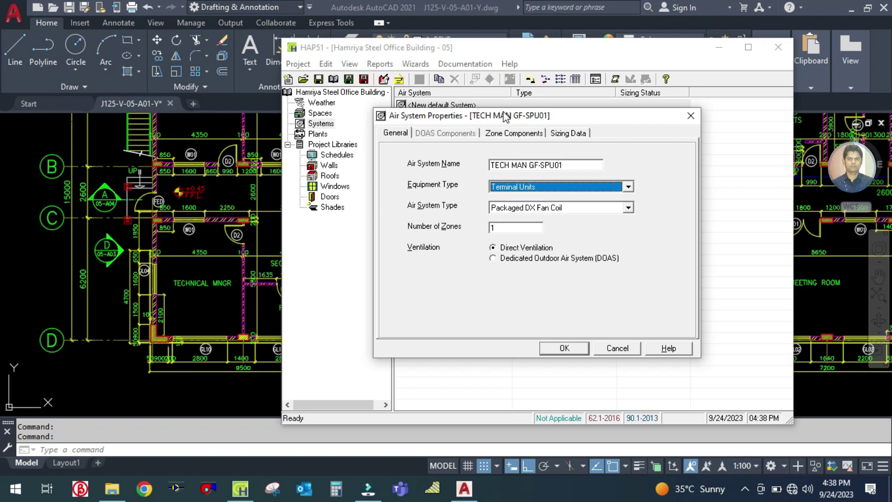
drag(472, 120, 423, 112)
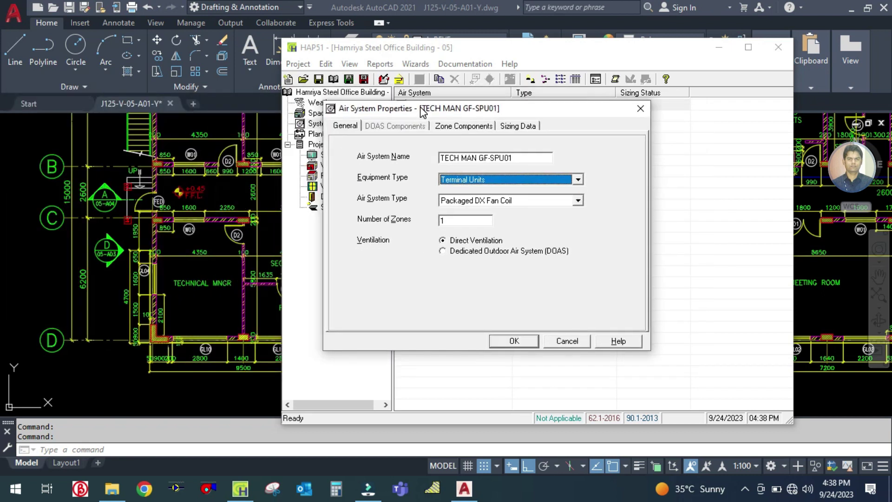
click(444, 252)
click(446, 241)
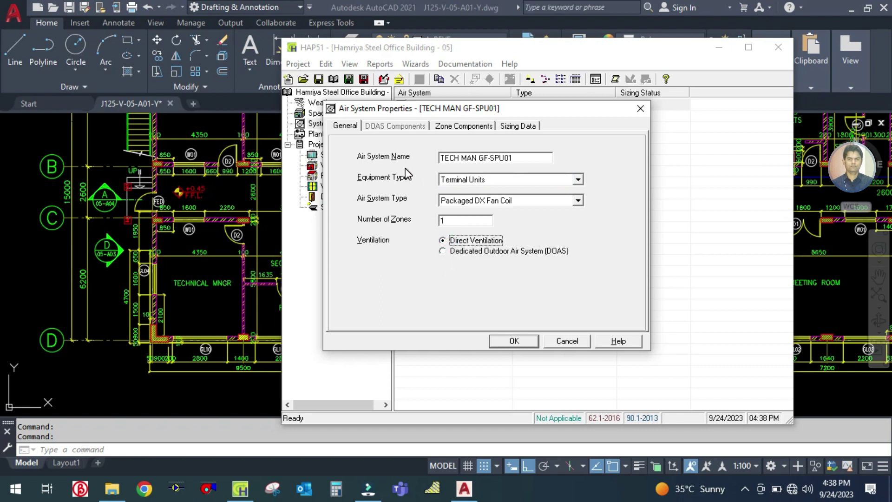
click(372, 128)
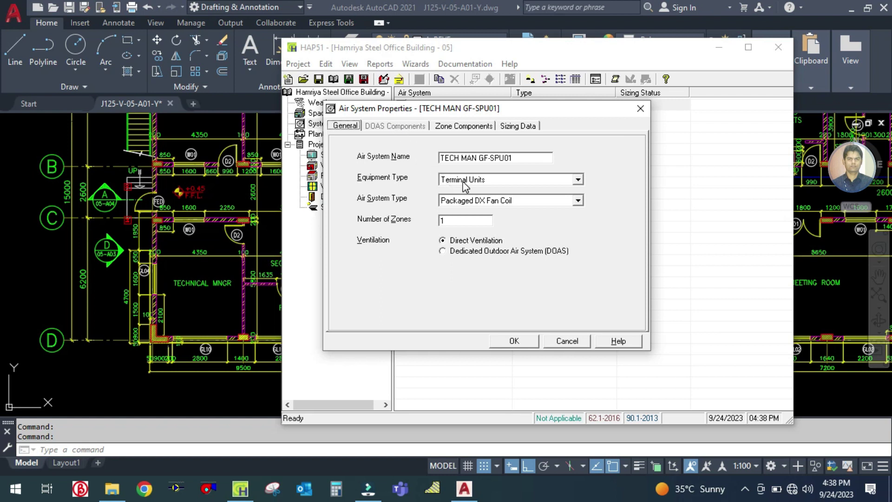
click(402, 125)
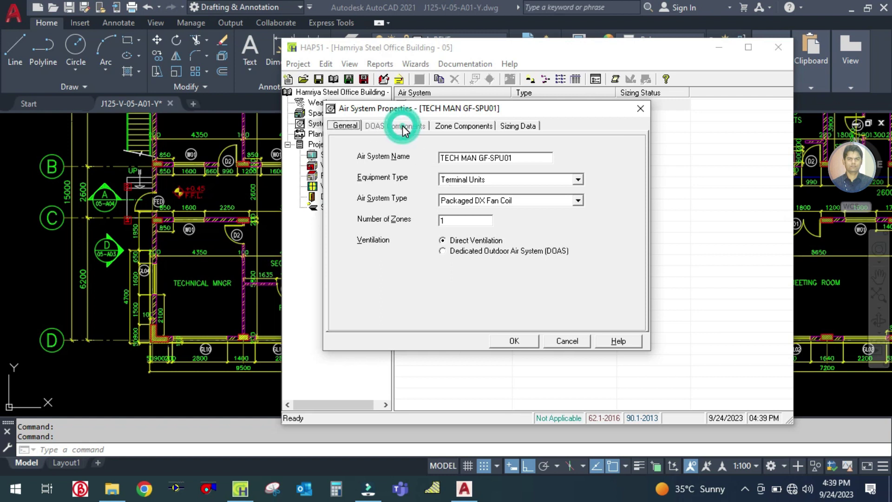
Step: Review the air system's zone components: thermostats, common data and terminal units
click(463, 126)
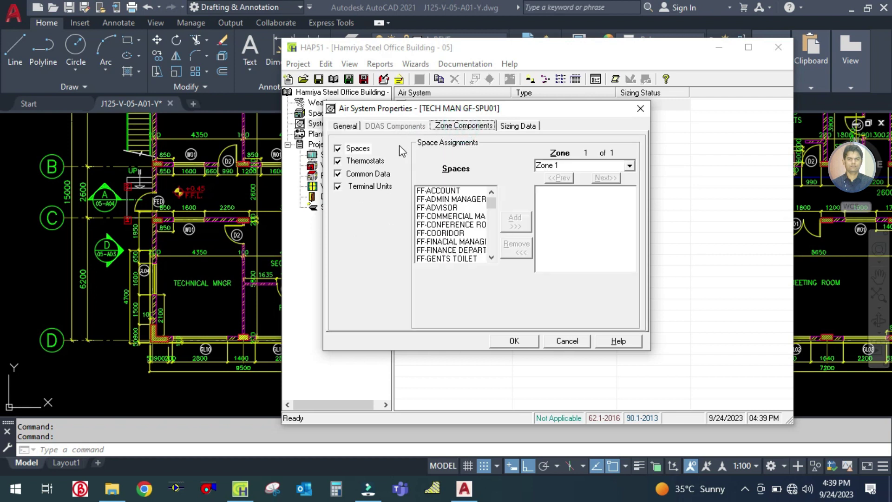
click(361, 162)
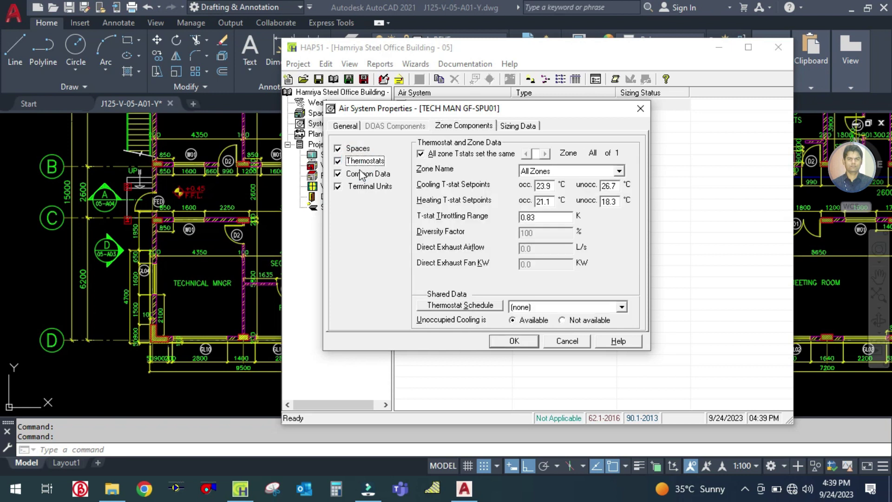
click(361, 176)
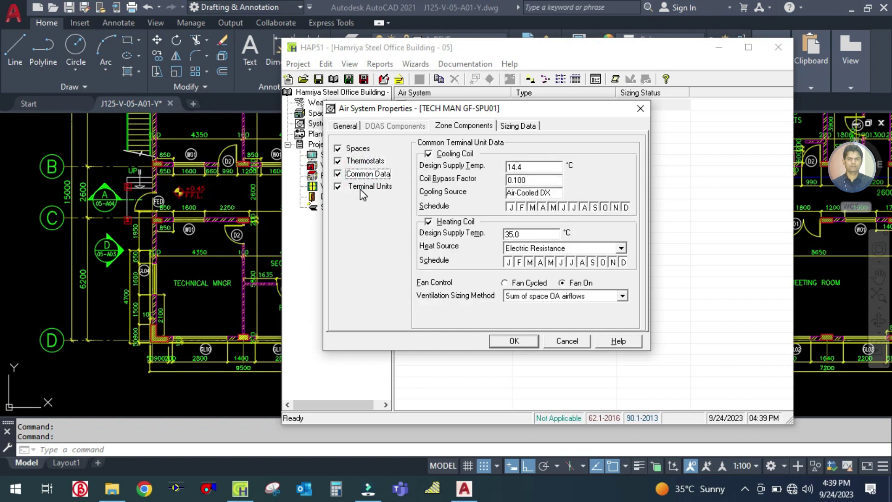
click(361, 188)
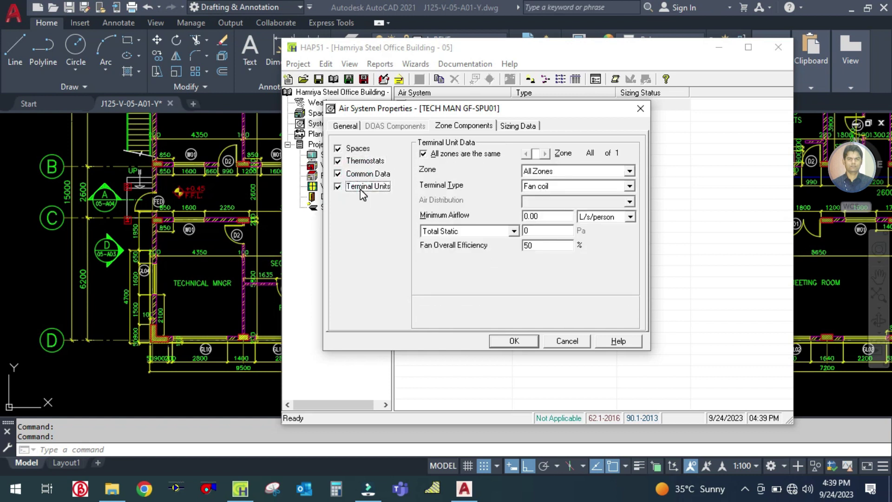
Step: Assign the space GF-Tech Manager to Zone 1 of the air system
click(360, 150)
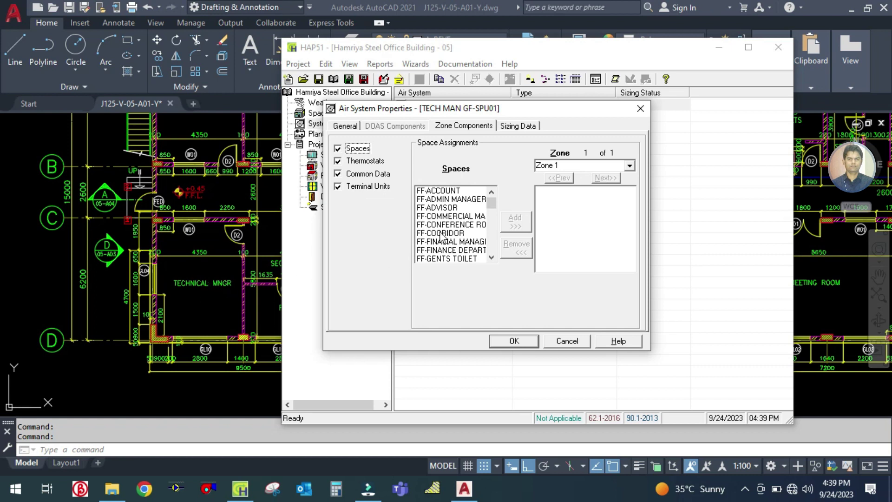
scroll(460, 226, down, 3)
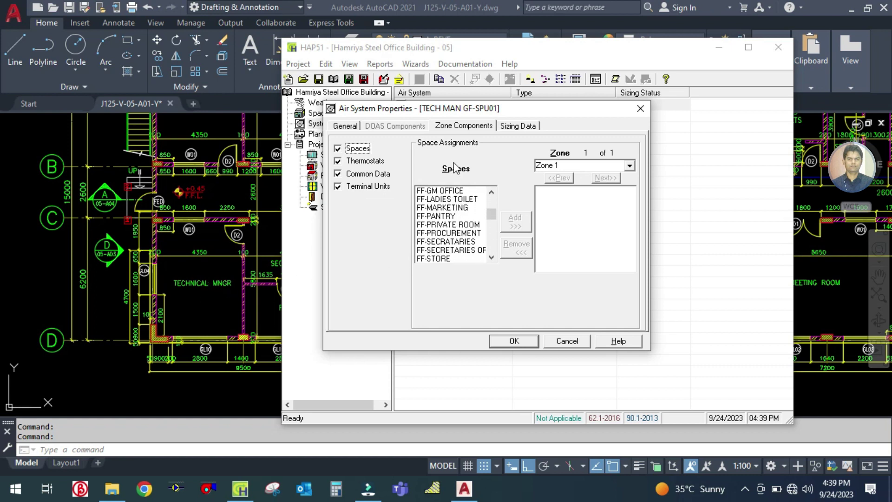
scroll(441, 241, down, 4)
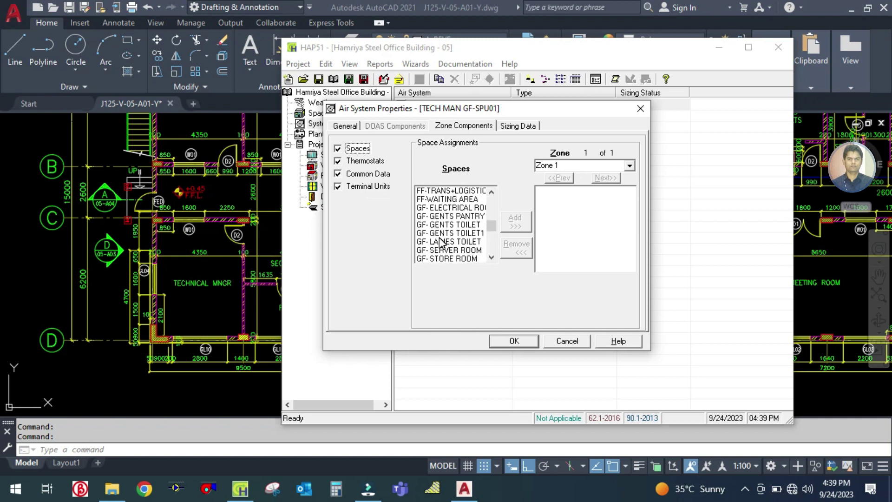
scroll(452, 242, down, 1)
scroll(450, 242, down, 3)
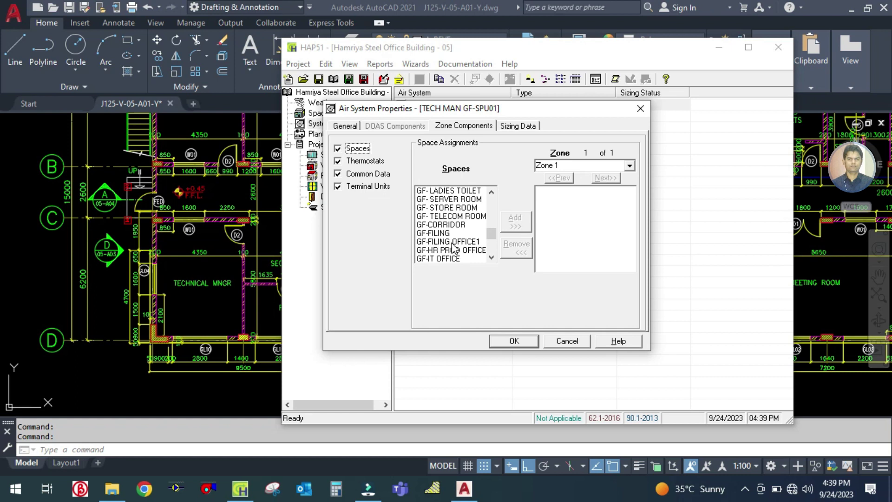
scroll(448, 238, down, 3)
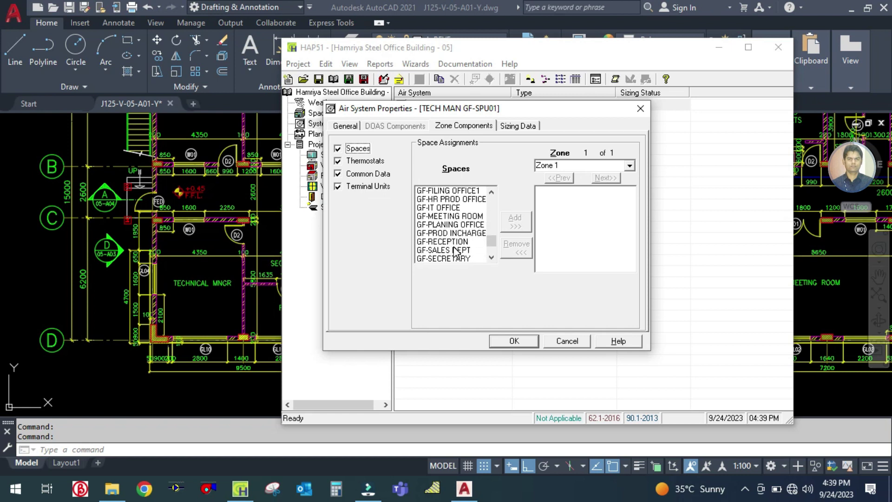
scroll(455, 252, down, 1)
scroll(455, 254, down, 1)
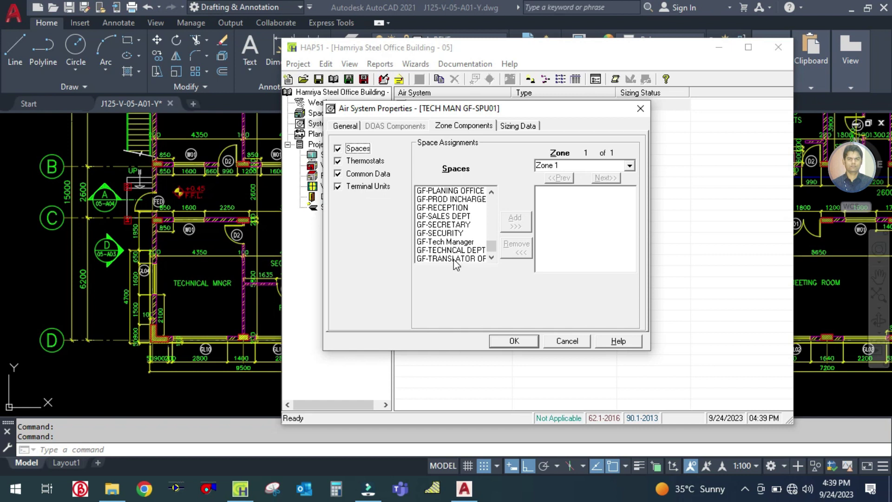
click(454, 242)
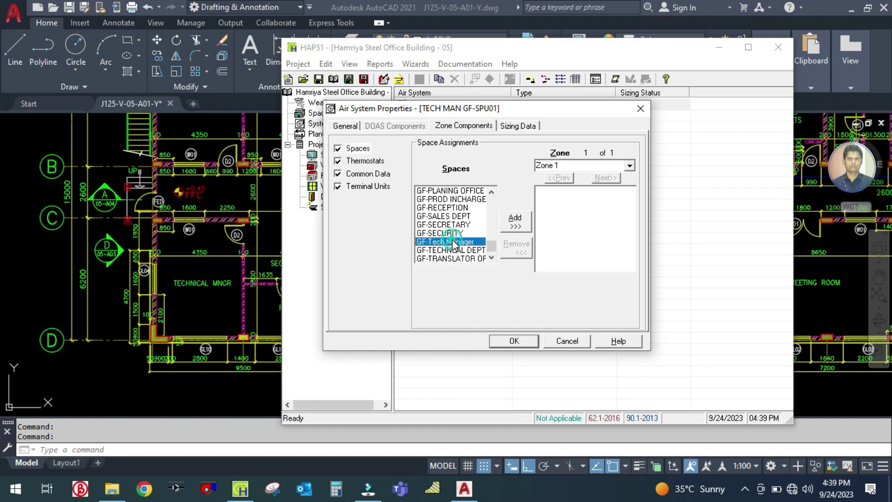
click(518, 223)
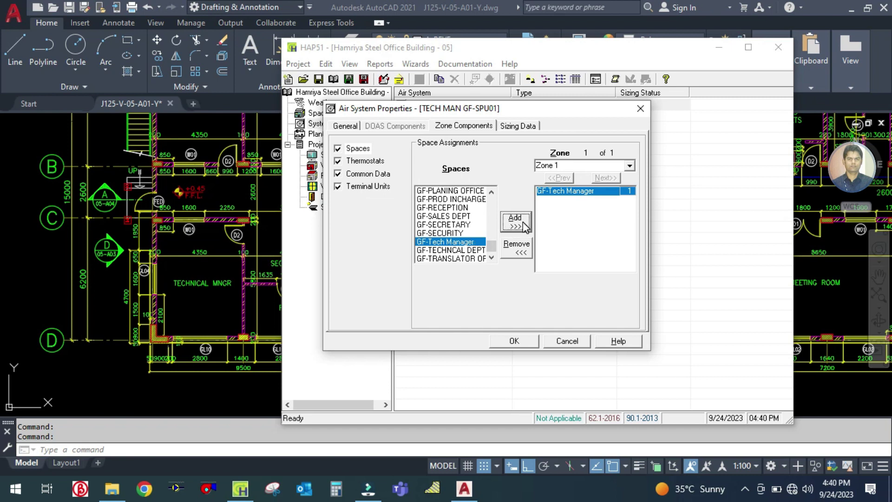
Step: Rename Zone 1 as "GF-TECHNICAL MANAGER"
click(564, 165)
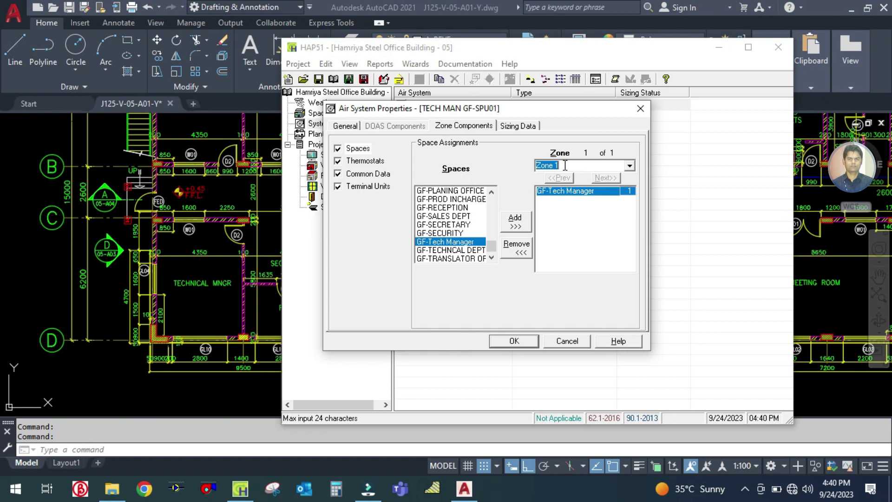
text(TE)
key(BackSpace)
key(BackSpace)
key(BackSpace)
key(BackSpace)
key(BackSpace)
key(BackSpace)
key(BackSpace)
key(BackSpace)
key(BackSpace)
text(TECHNICAL MANAGER)
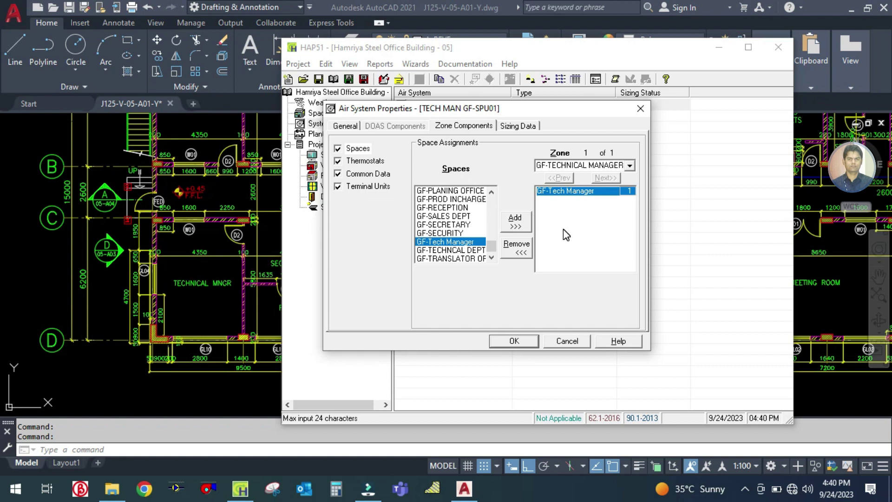
Step: Assign the existing "Thermostat Schedule" to the air system's zone thermostats
click(366, 162)
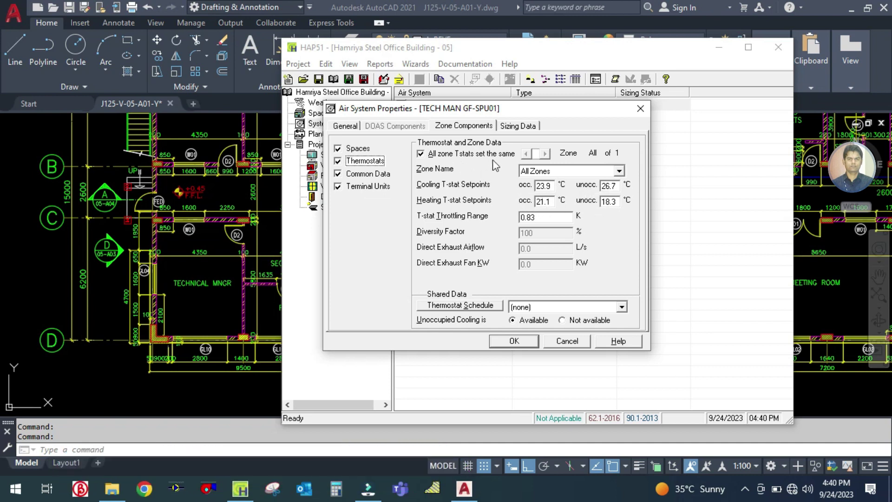
click(562, 306)
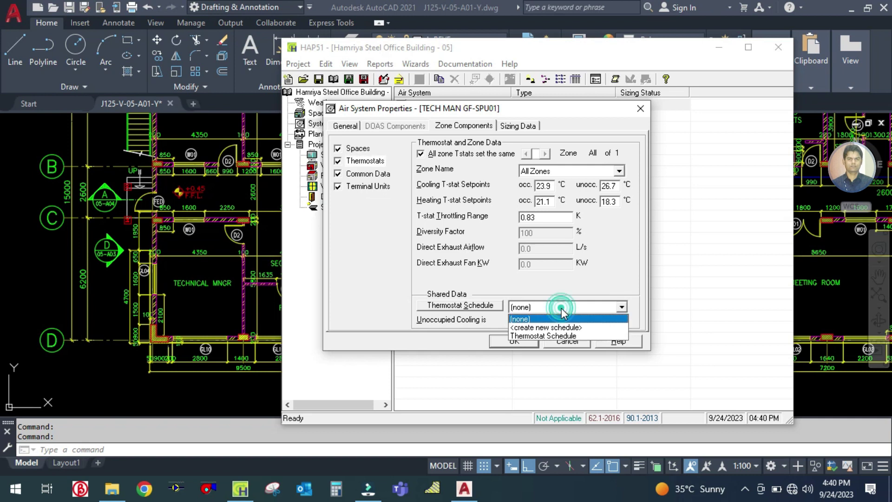
click(551, 334)
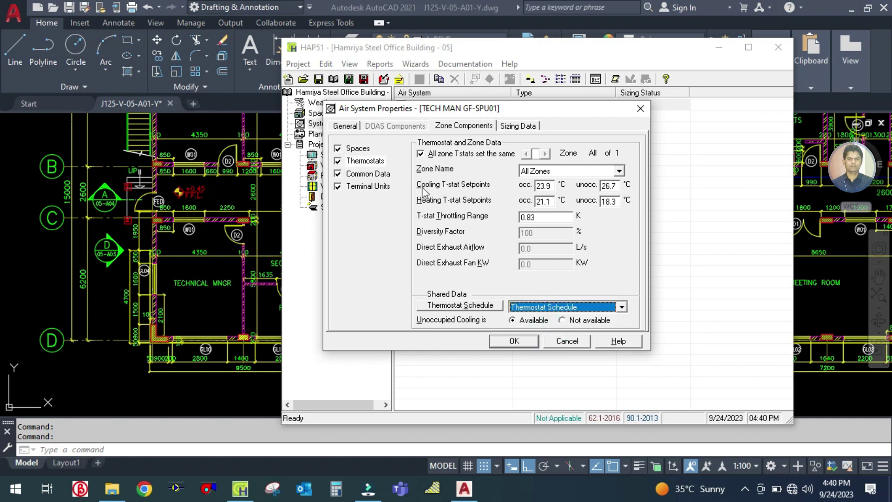
Step: In the common terminal unit data, disable the heating coil and set the cooling coil's design supply temperature to 12.5 °C and bypass factor to 0.12
click(374, 179)
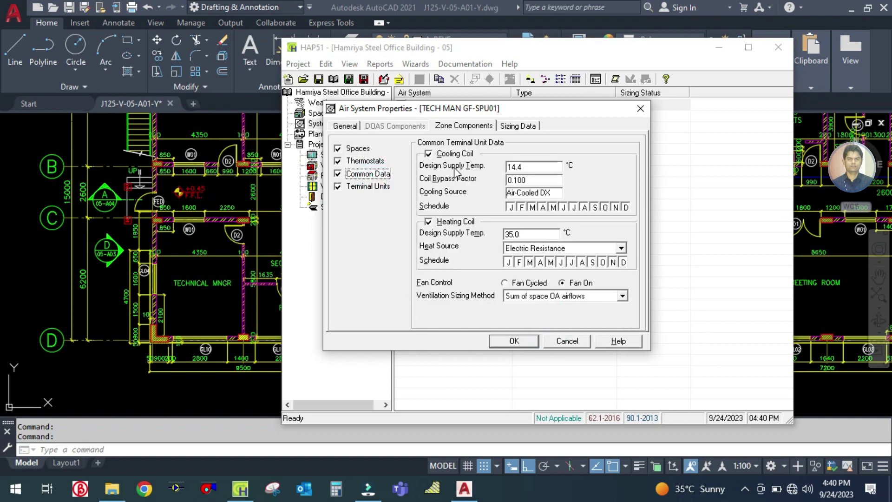
click(429, 222)
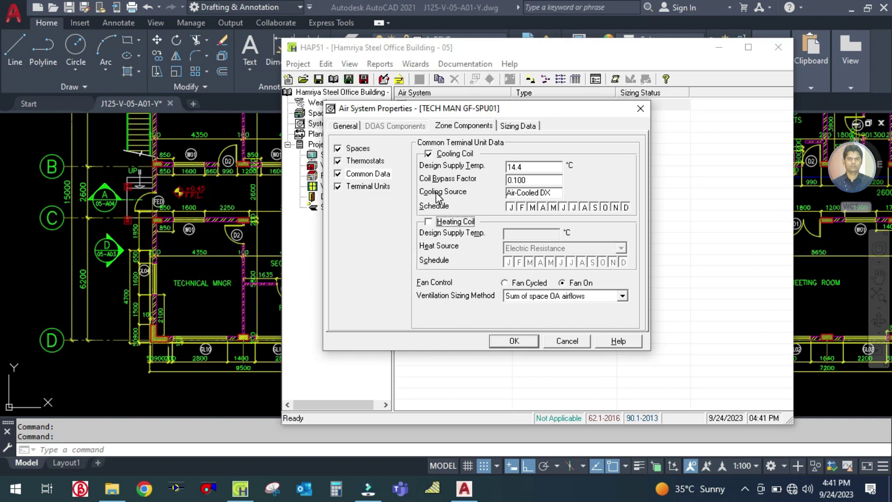
click(533, 163)
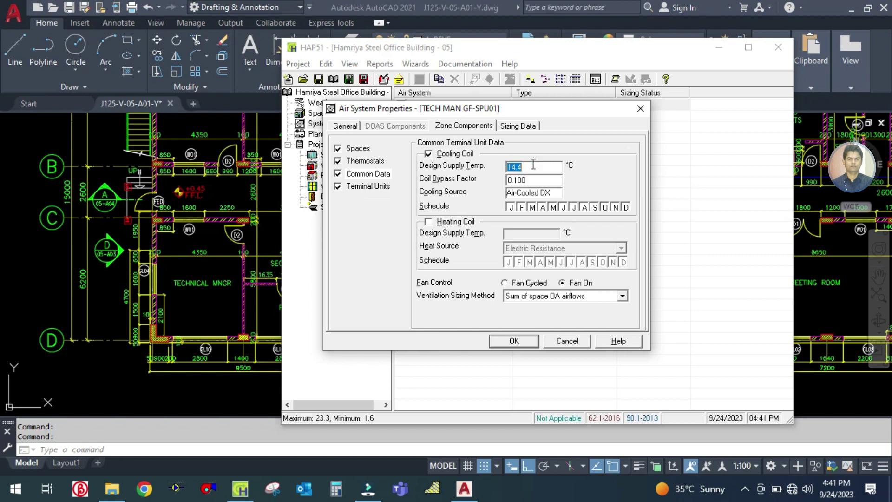
text(12)
click(538, 183)
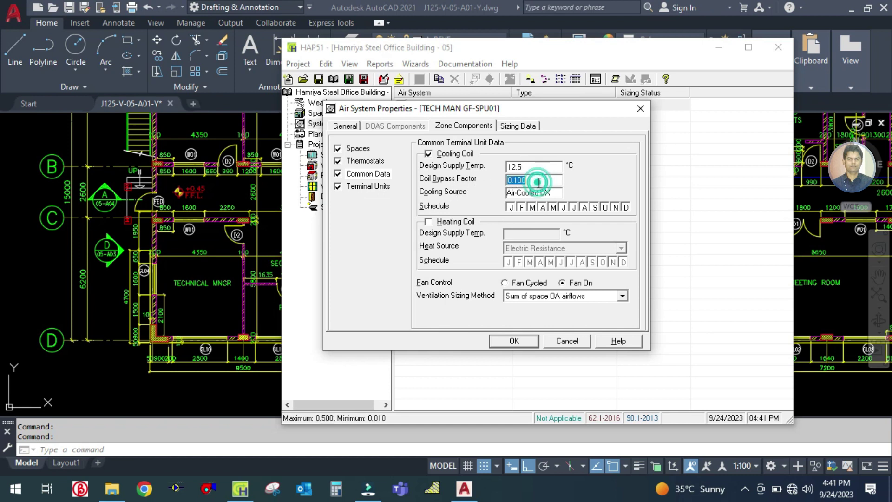
text(0.)
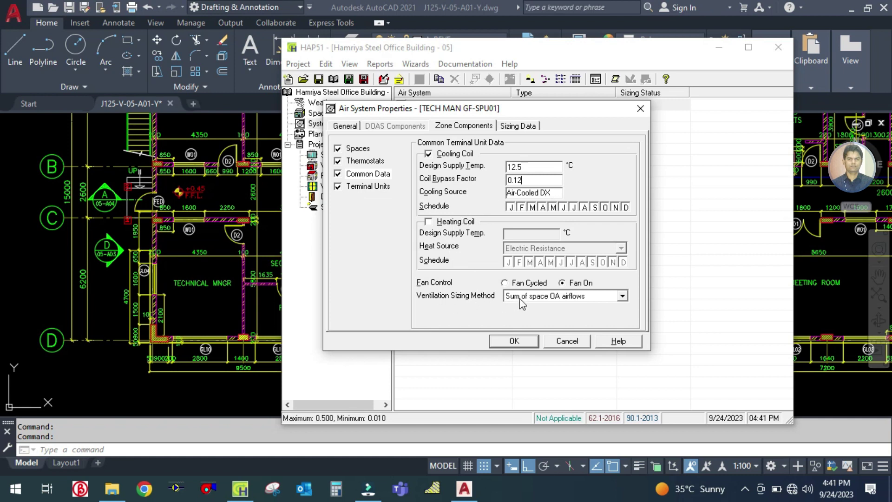
click(540, 297)
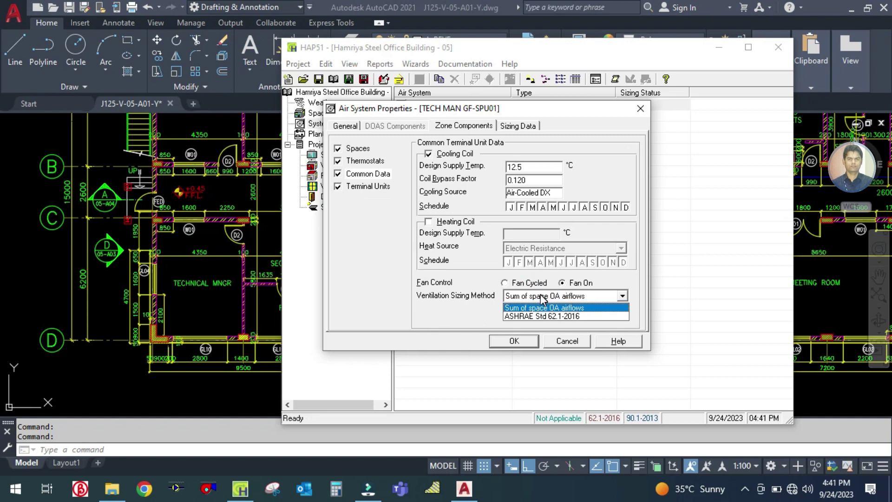
click(541, 297)
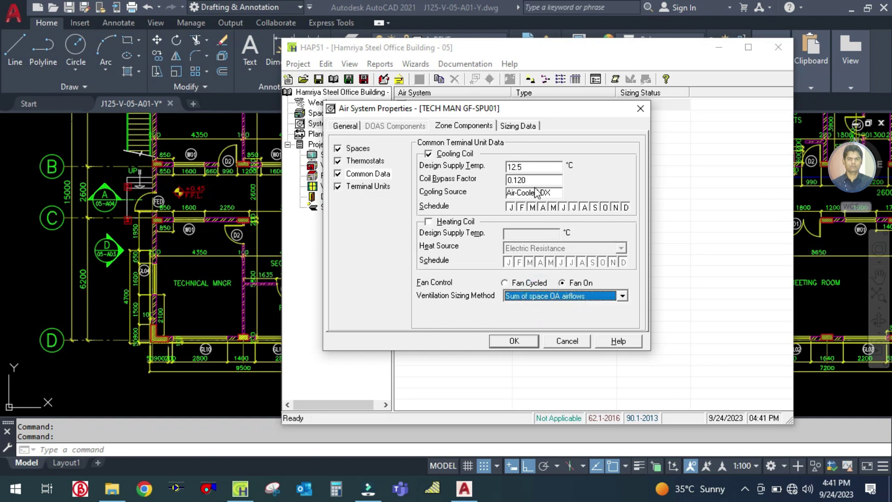
Step: Enter the total static pressure for the terminal units, keeping Fan coil as the terminal type for all zones
click(372, 186)
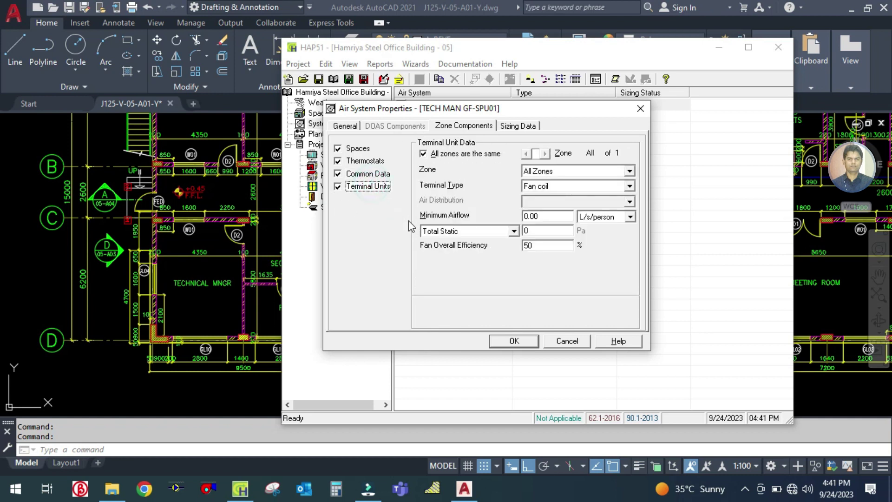
click(561, 186)
click(562, 194)
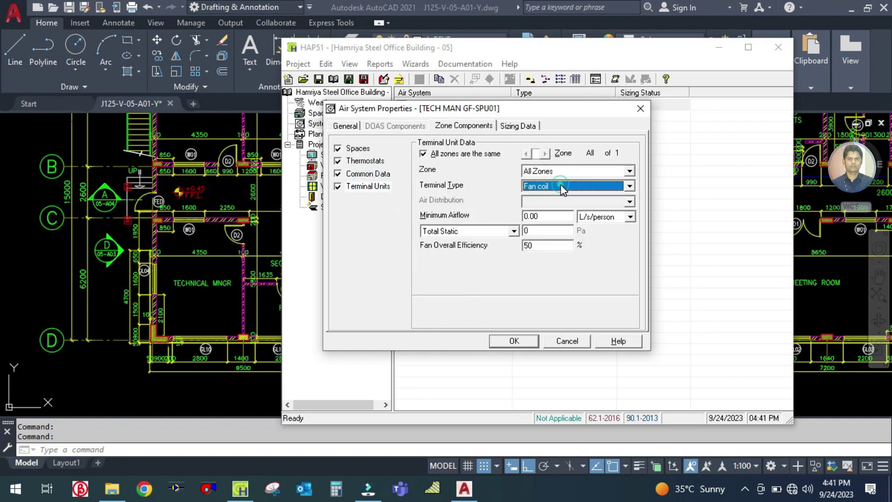
click(555, 171)
click(561, 173)
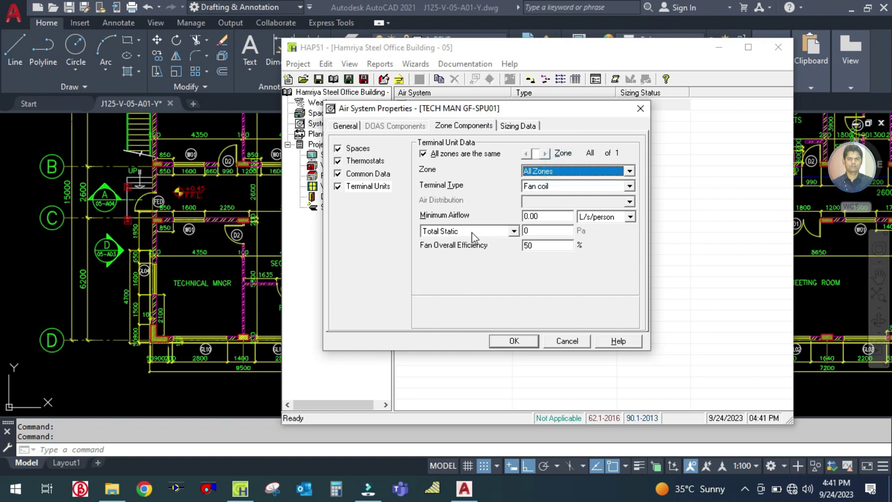
click(538, 229)
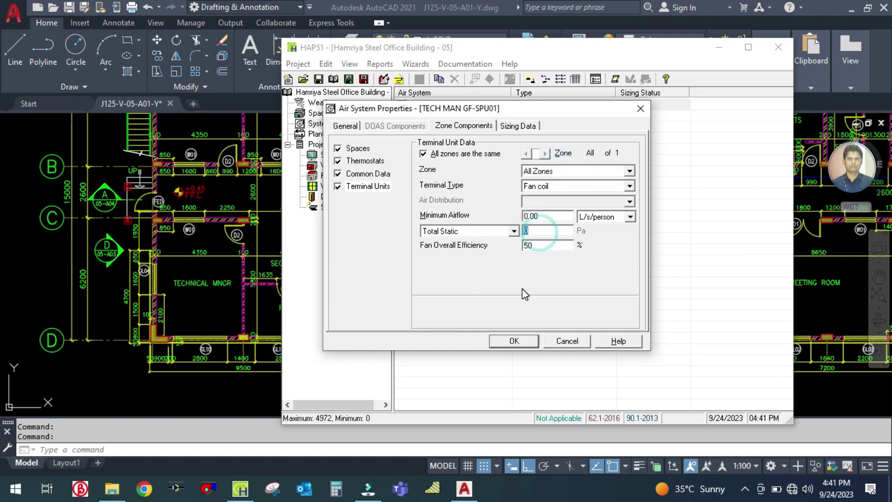
text(5)
Step: In the system sizing data, set the cooling sensible and cooling latent safety factors to 10% each
click(516, 126)
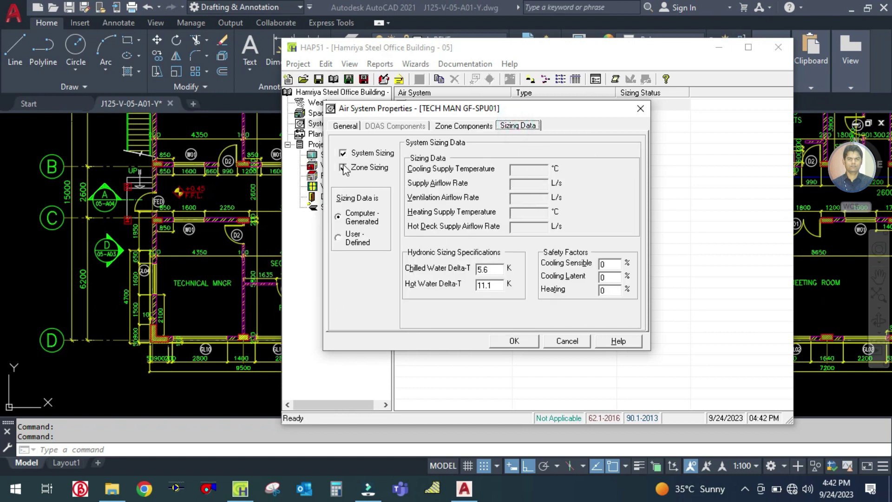
click(367, 153)
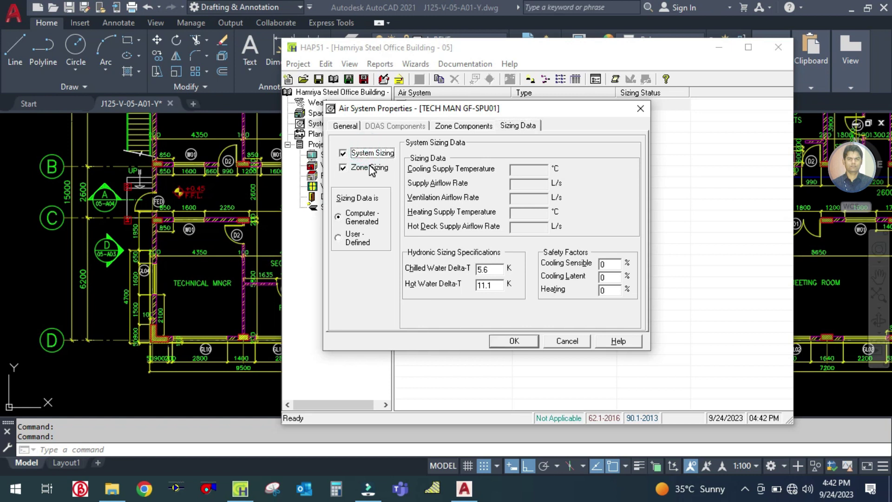
click(370, 168)
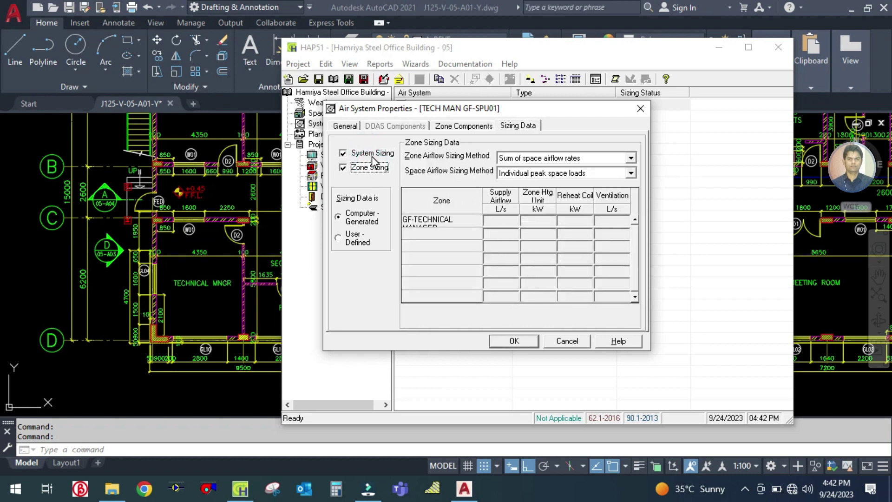
click(372, 155)
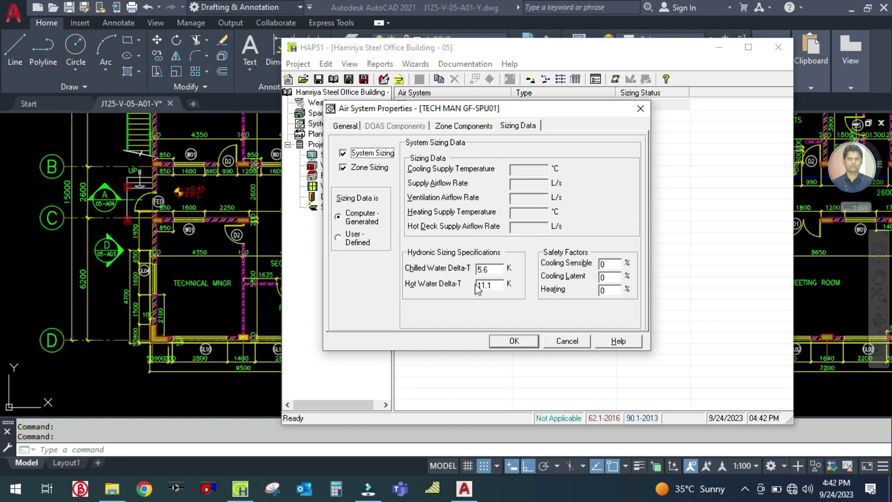
click(617, 263)
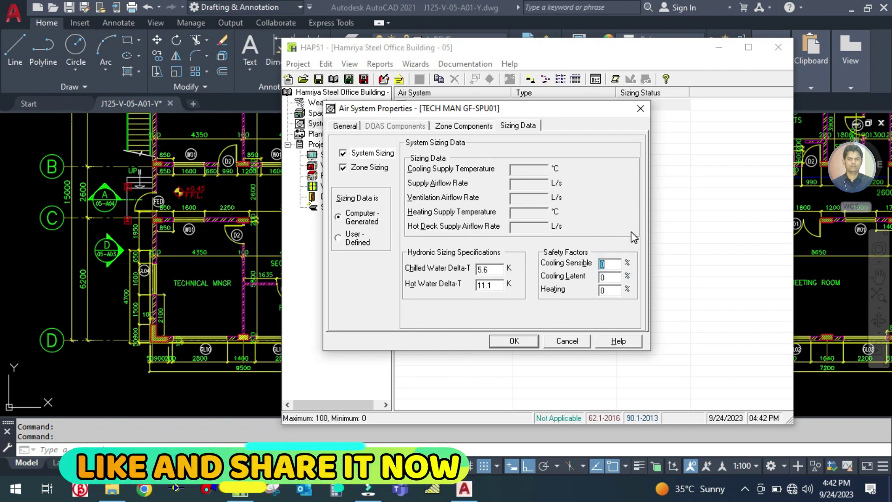
text(10)
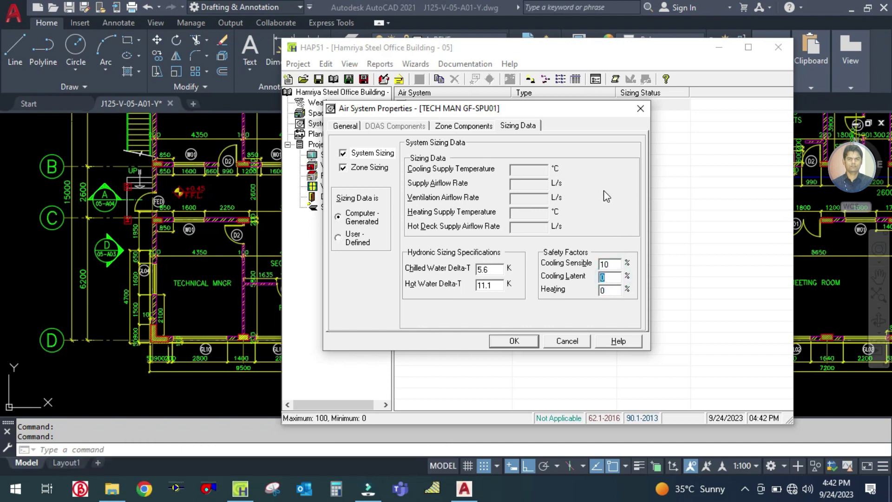
text(10)
Step: Check the zone sizing options, keeping Sum of space airflow rates, Individual peak space loads and computer-generated sizing data
click(364, 168)
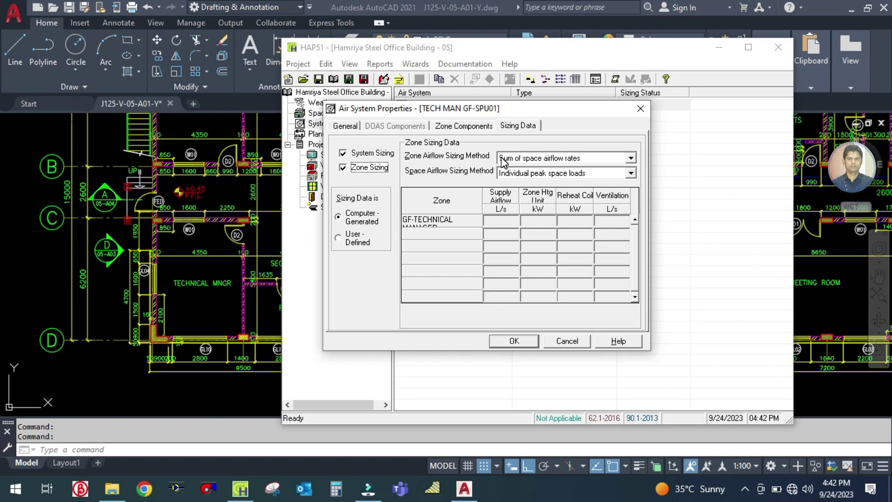
click(577, 161)
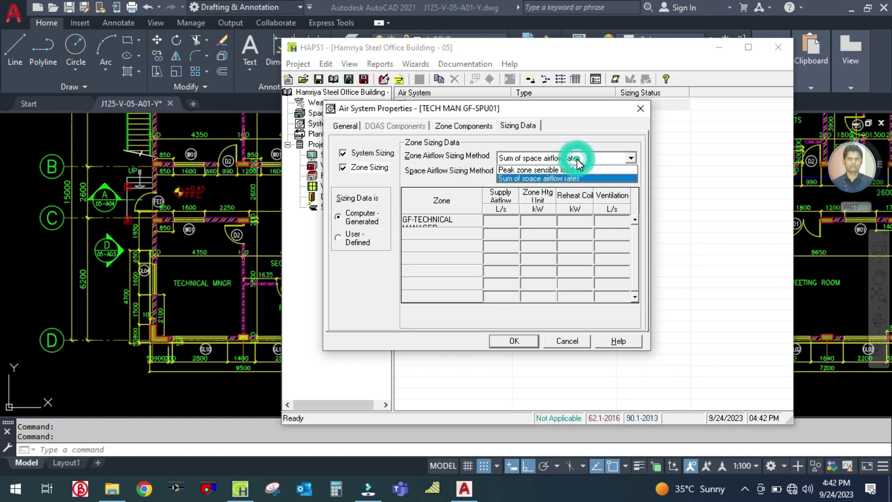
click(577, 161)
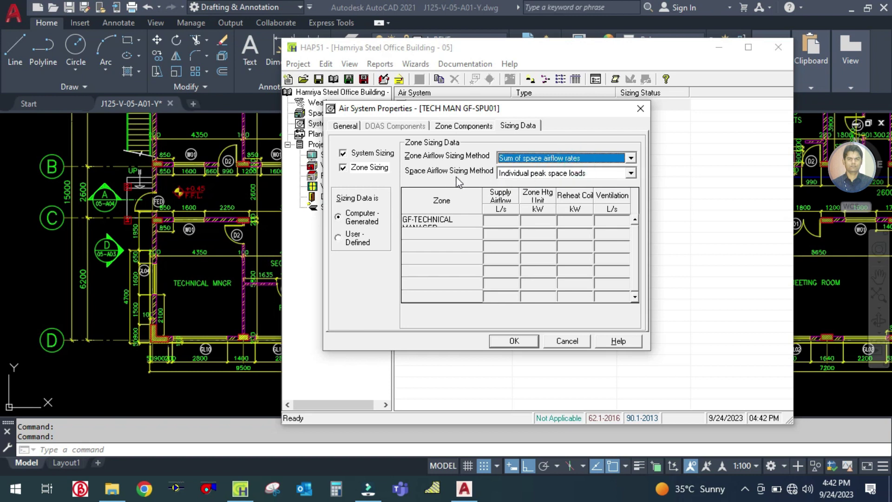
click(531, 174)
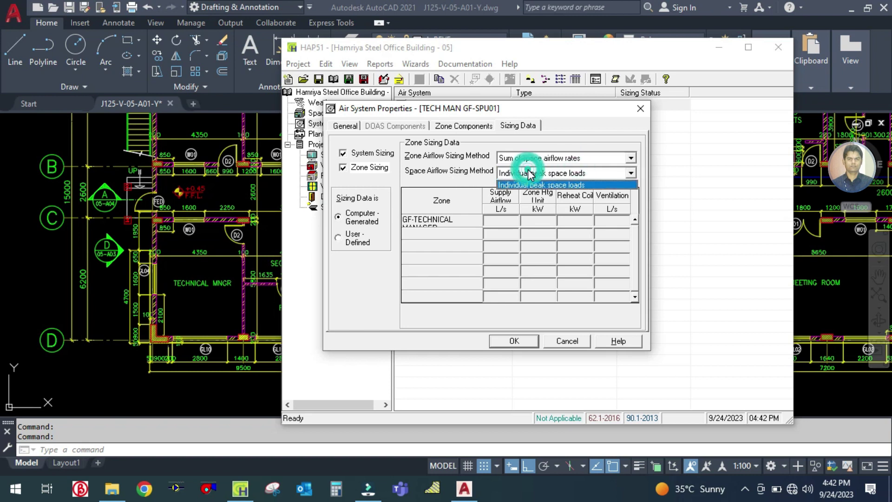
click(532, 174)
click(359, 223)
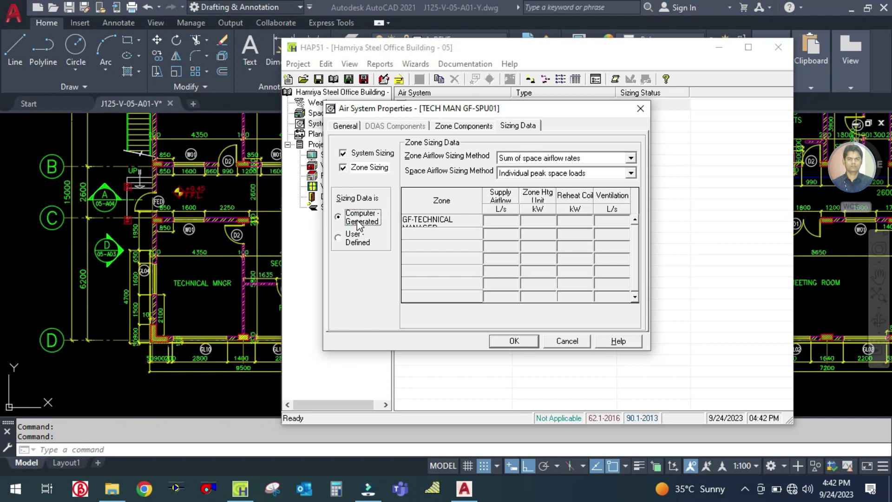
Step: Accept the air system properties for TECH MAN GF-SPU01 and save the project
click(520, 126)
click(524, 344)
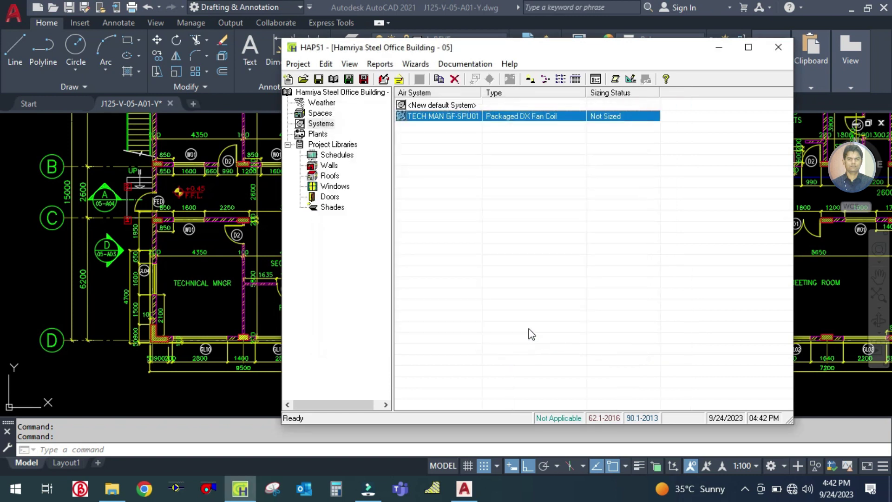
click(317, 79)
click(534, 285)
Step: Review the input data report for TECH MAN GF-SPU01, from general details through cooling coil, terminal unit and sizing data, and close it
click(615, 83)
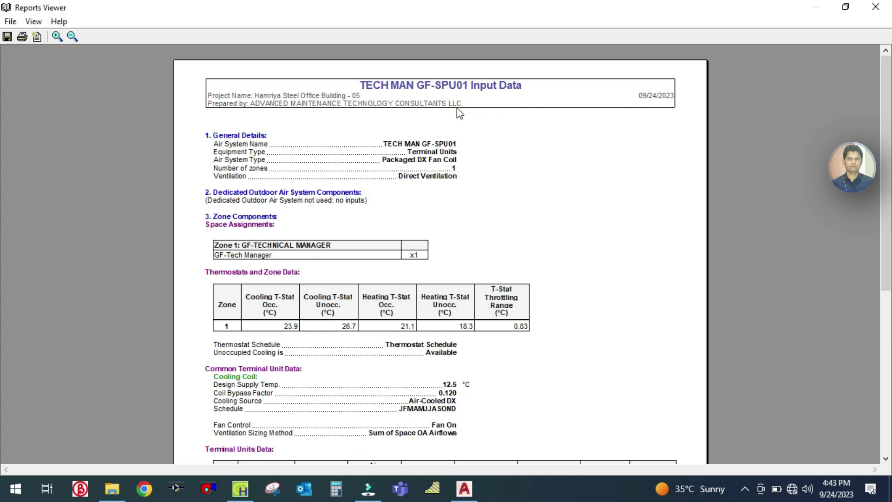
click(56, 38)
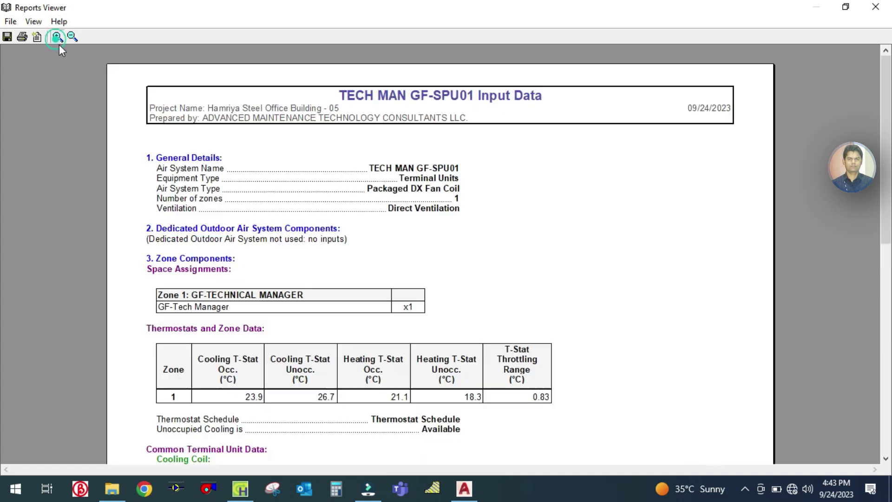
click(55, 38)
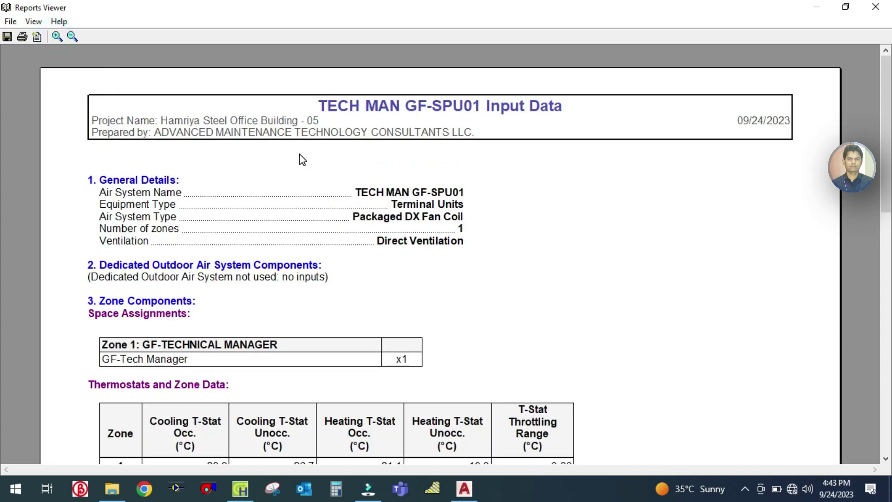
scroll(300, 158, down, 2)
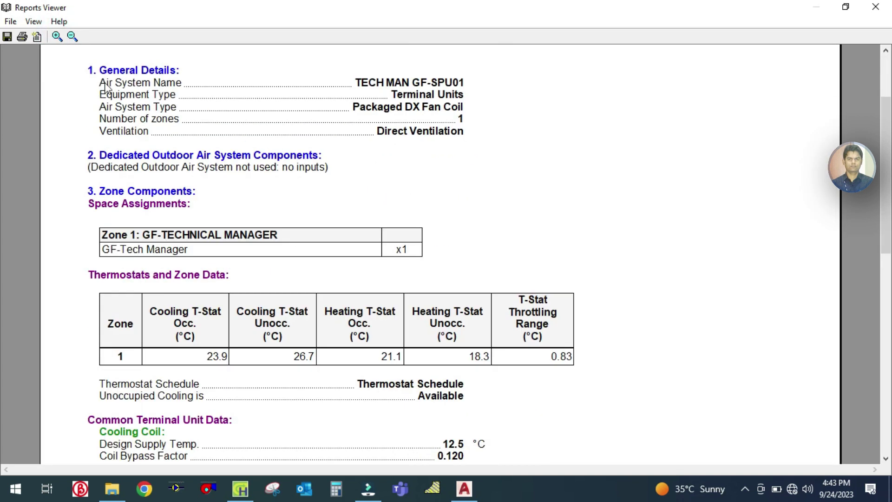
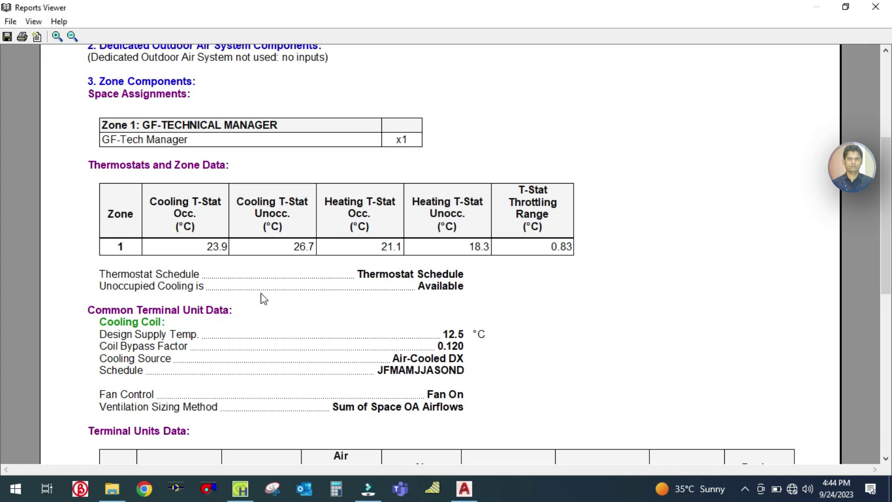
scroll(262, 298, down, 2)
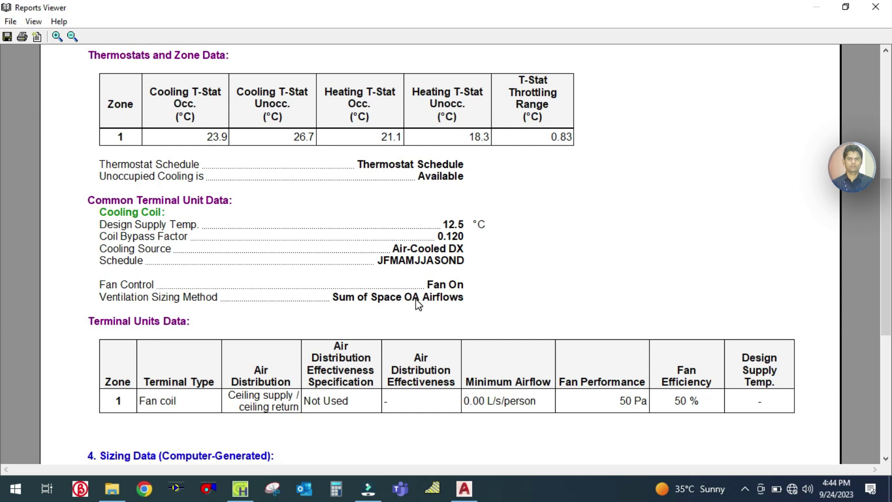
scroll(417, 304, down, 2)
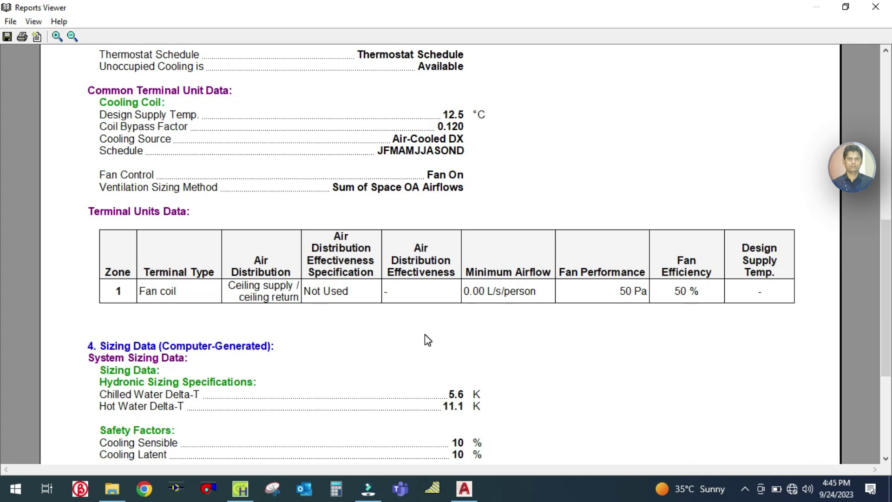
scroll(424, 333, down, 3)
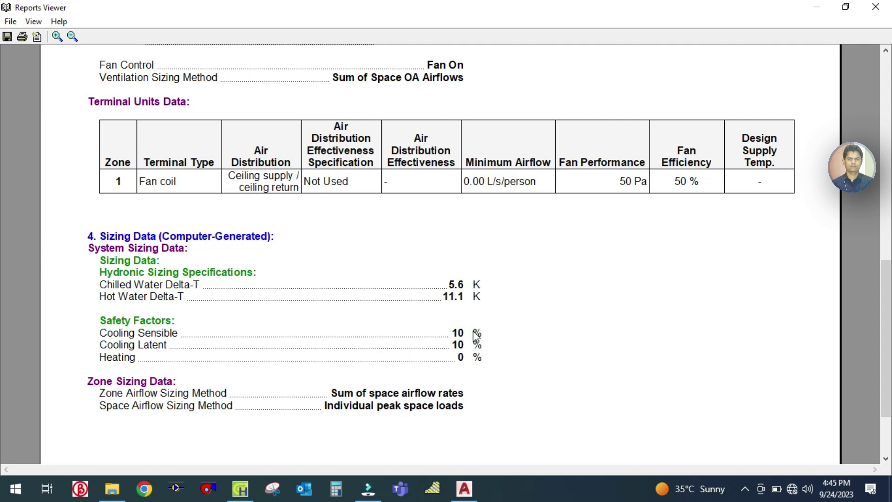
scroll(471, 346, down, 3)
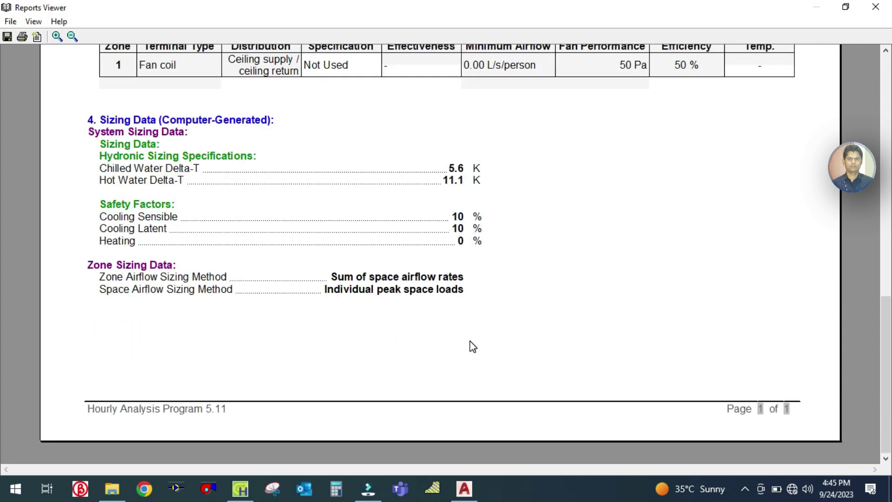
scroll(470, 346, up, 15)
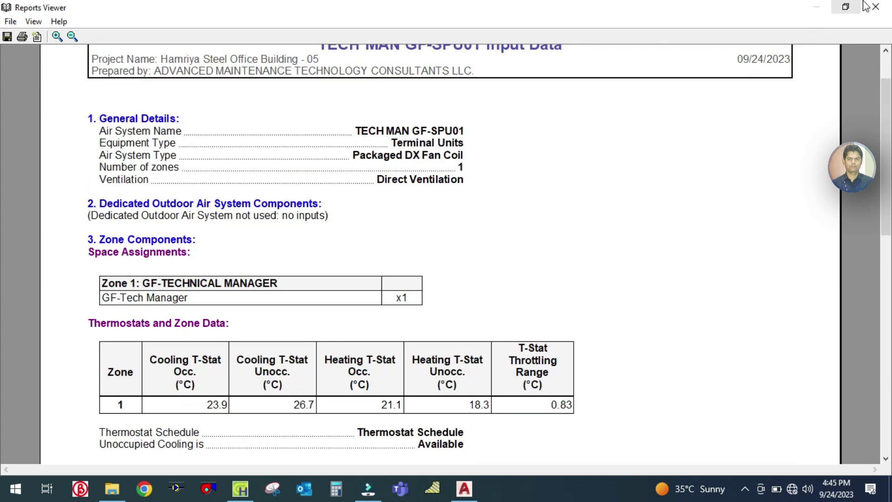
scroll(520, 210, down, 3)
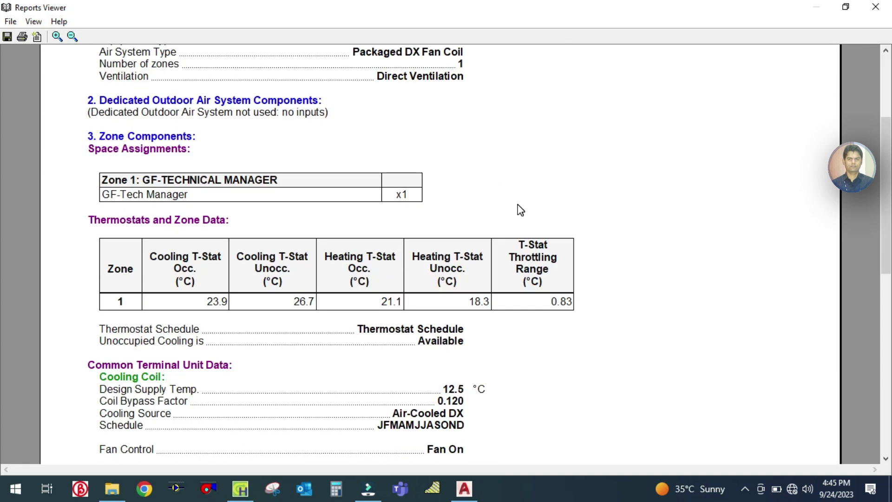
click(876, 7)
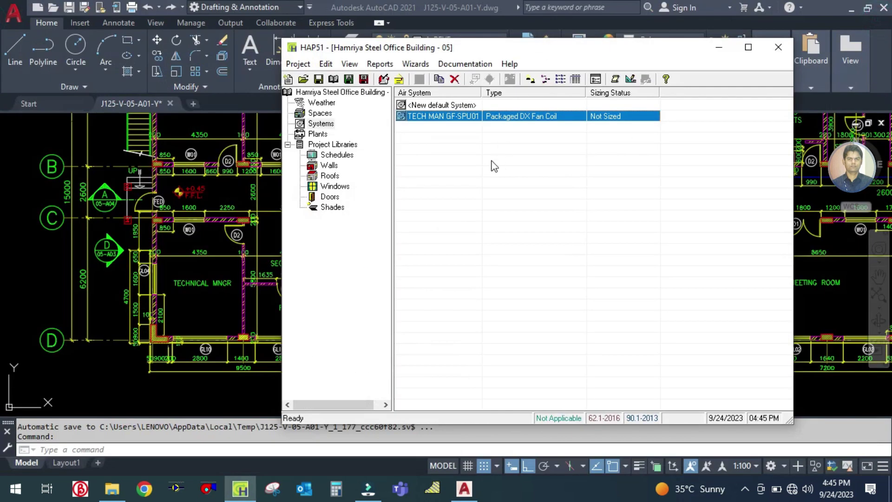
Step: Add the Ventilation Sizing Summary and Zone Load Summary tables to the system design reports and preview them
click(631, 80)
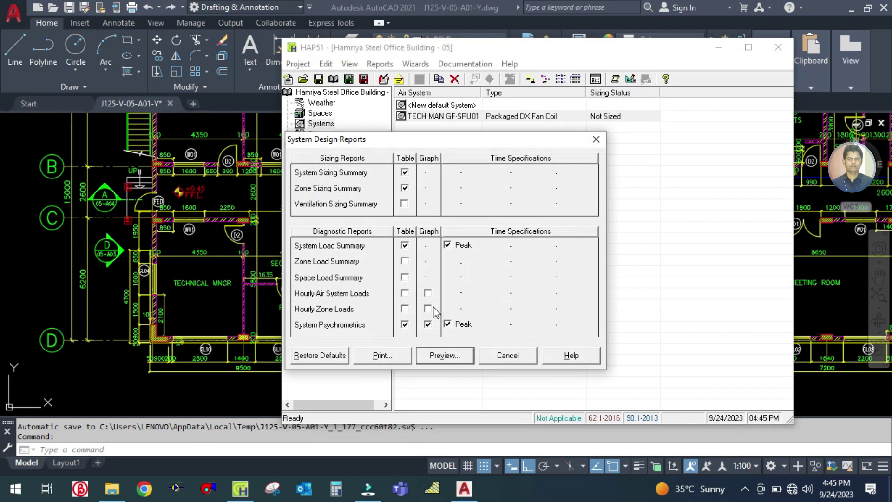
drag(339, 145, 112, 139)
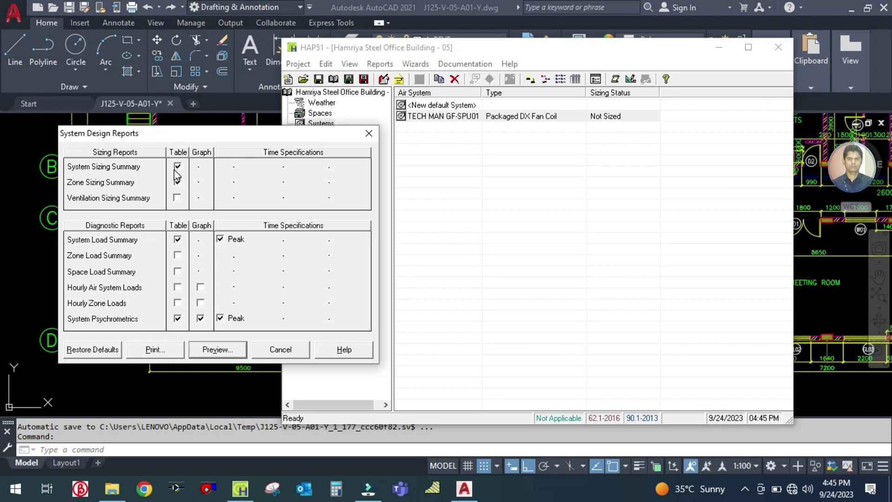
click(177, 198)
click(176, 256)
click(218, 352)
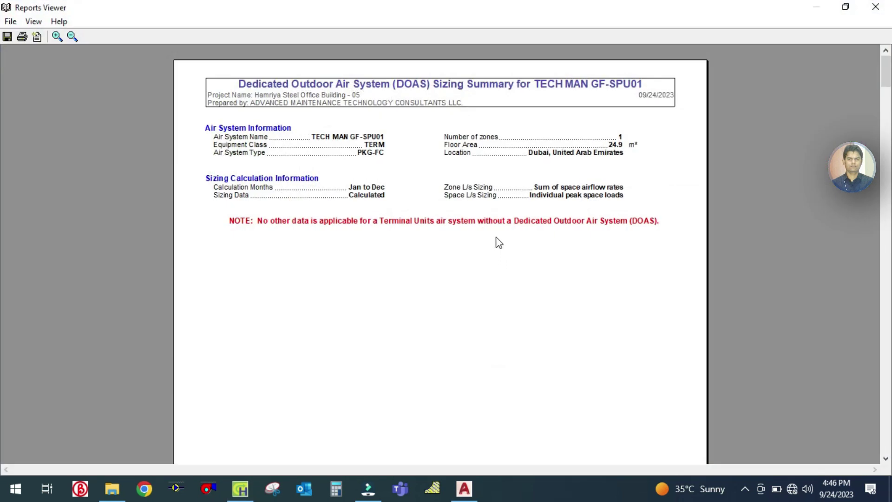
Step: Examine the DOAS sizing summary and the terminal unit cooling data in the zone sizing summary
click(57, 36)
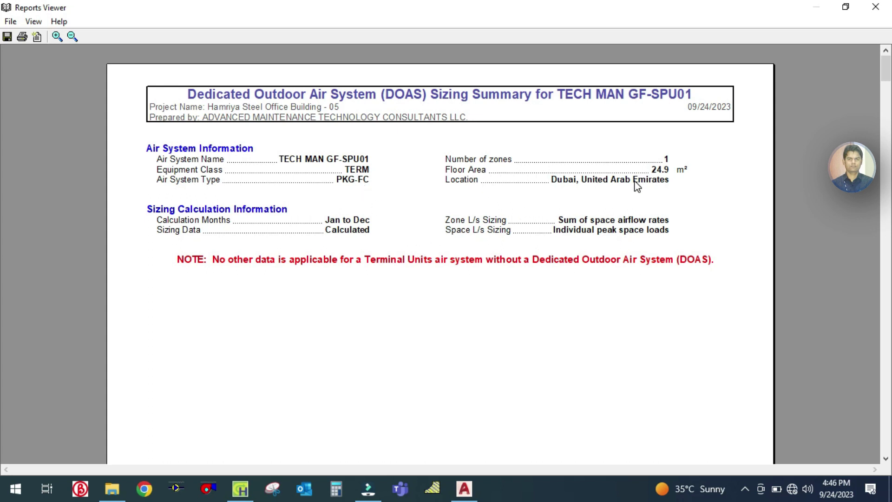
scroll(637, 186, down, 2)
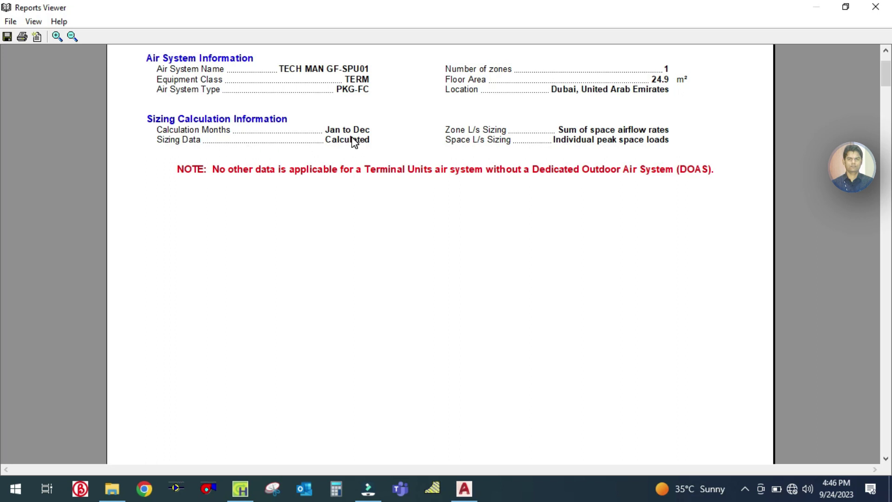
scroll(354, 142, down, 10)
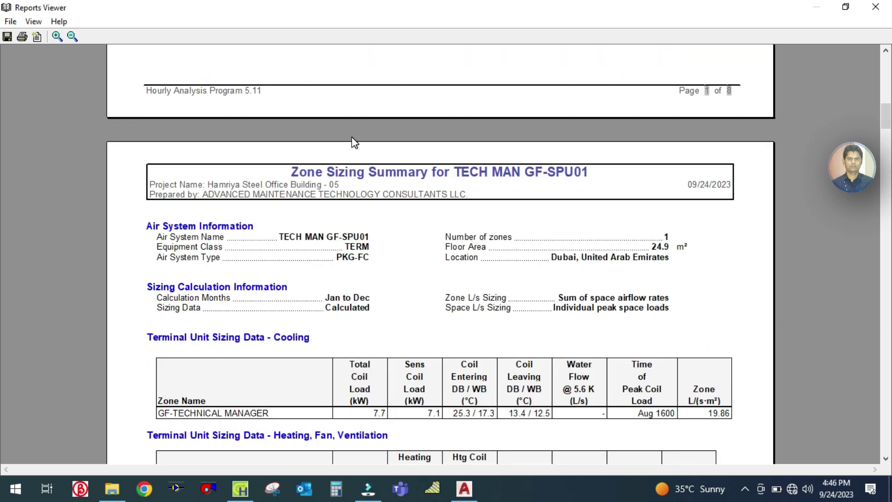
scroll(353, 142, down, 3)
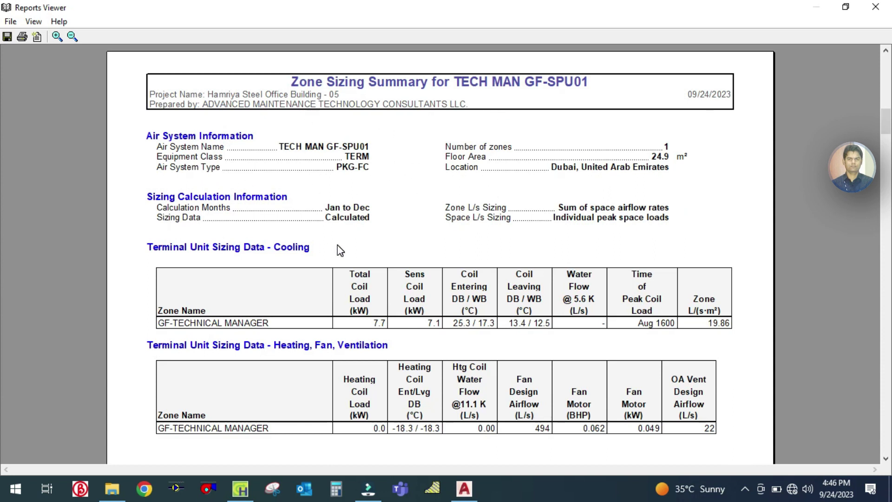
scroll(339, 246, down, 1)
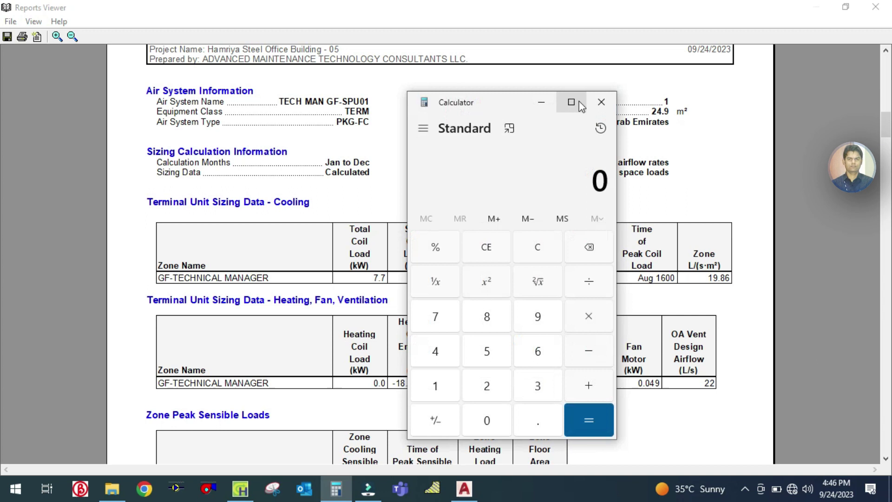
Step: In Calculator, divide the zone's total coil load of 7.7 kW by 3.51, and close the calculator
drag(511, 110, 544, 101)
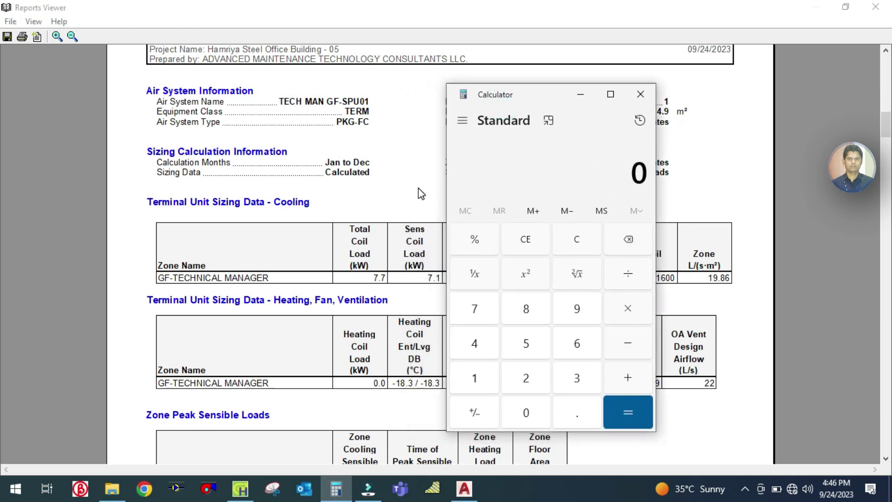
text(7.7)
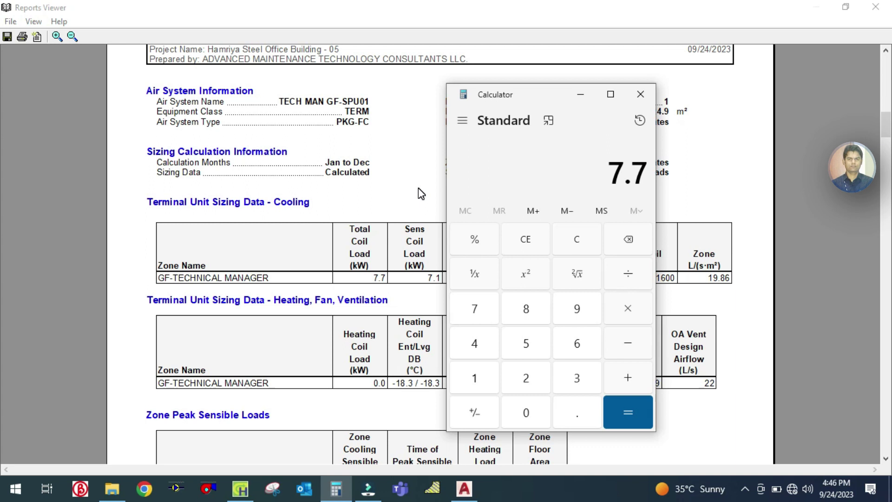
text(3.51)
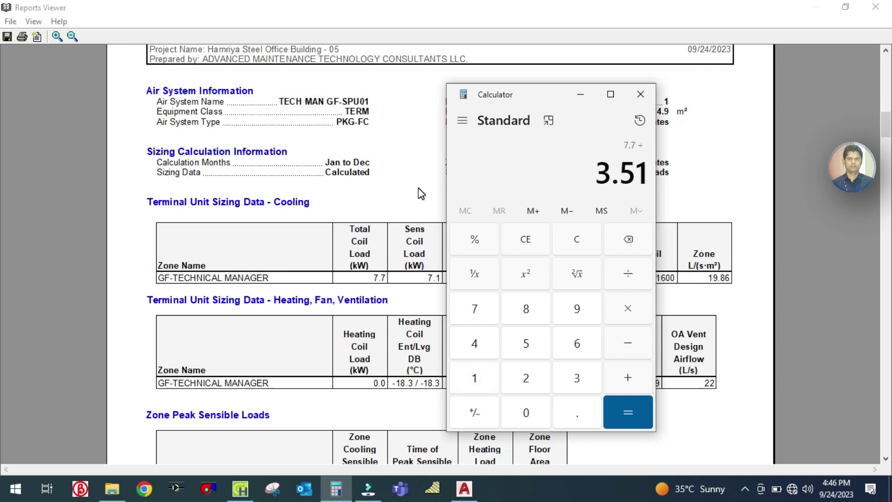
key(Return)
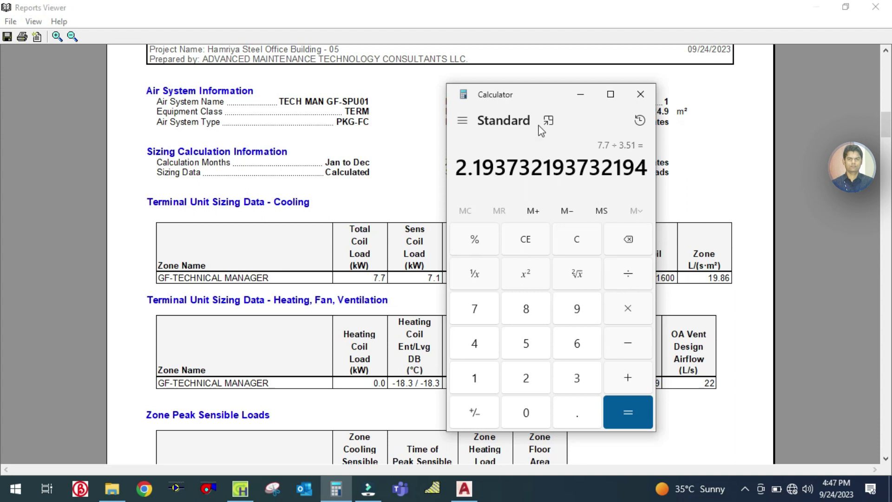
click(636, 93)
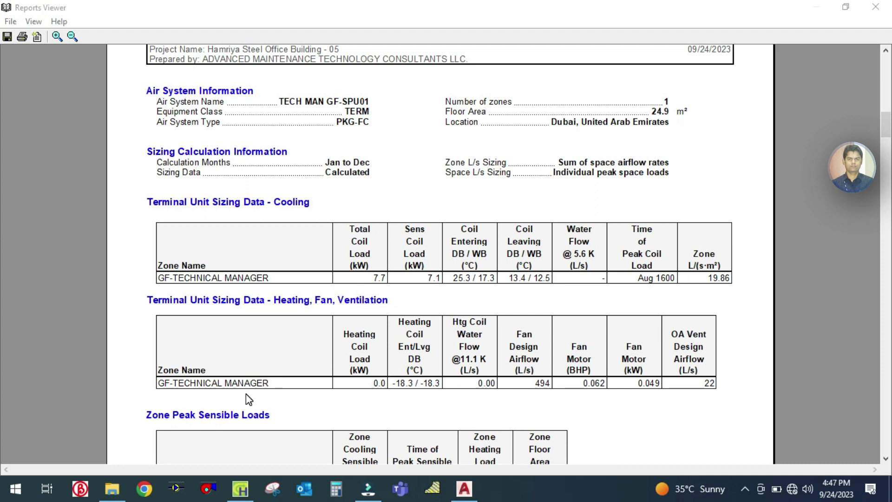
Step: Examine the zone sizing summary's fan, peak sensible load and space airflow tables, plus the ventilation sizing summary for the technical manager zone
scroll(246, 394, down, 3)
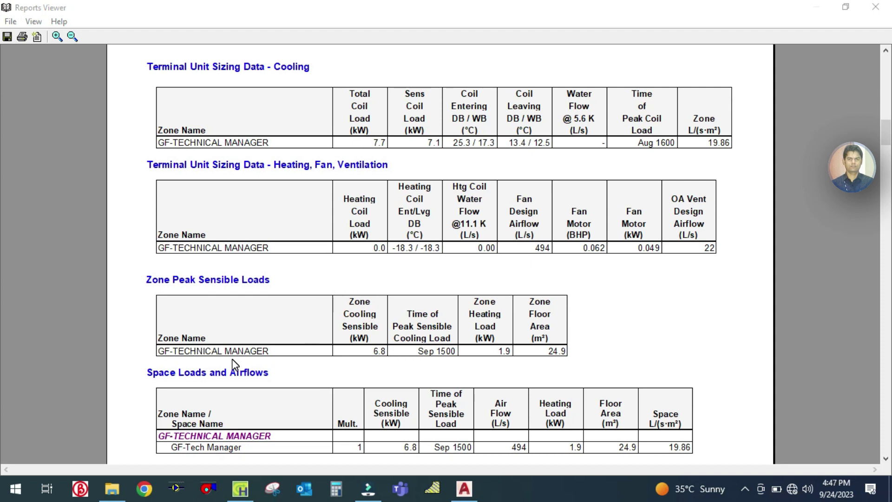
scroll(233, 364, down, 2)
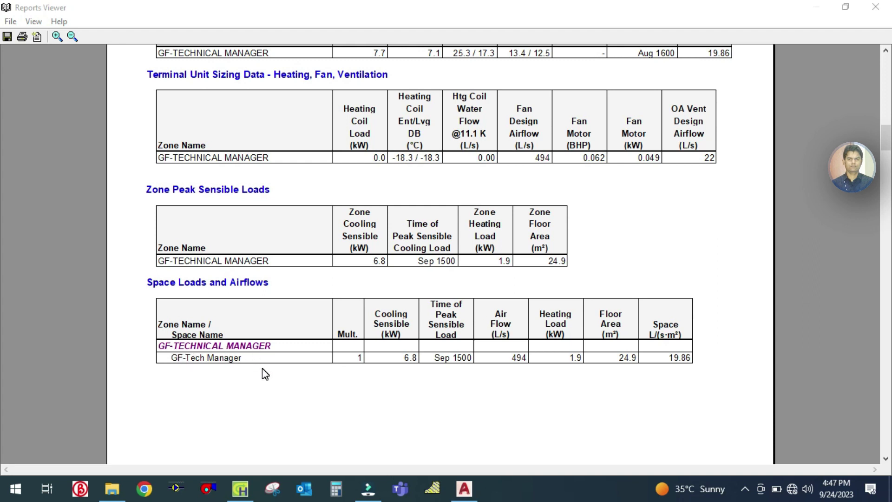
scroll(265, 373, up, 3)
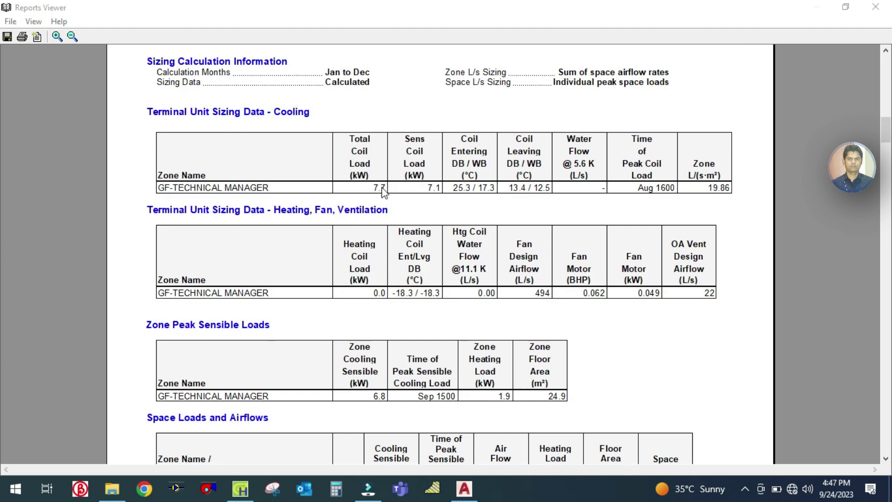
scroll(292, 250, down, 1)
scroll(292, 250, down, 1)
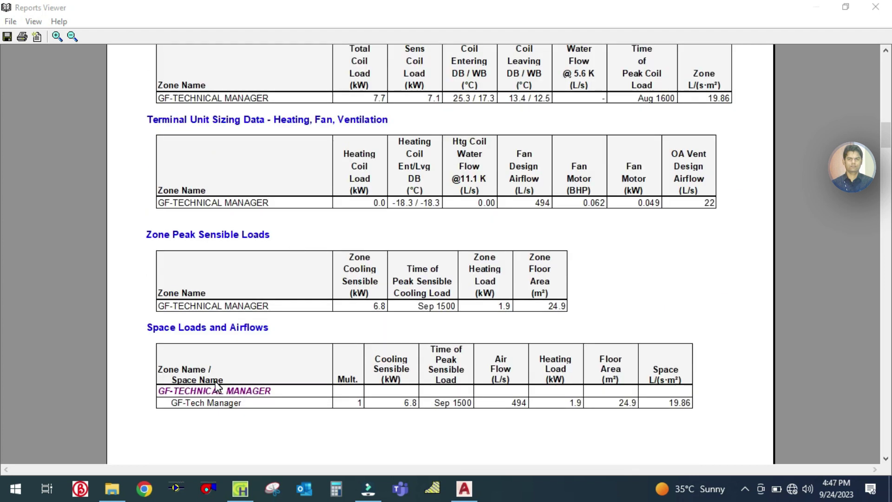
scroll(271, 409, up, 1)
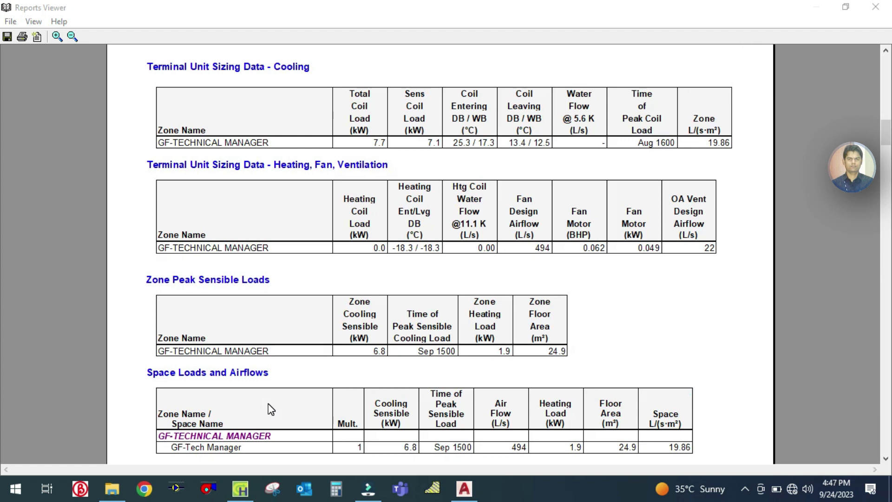
scroll(271, 409, up, 2)
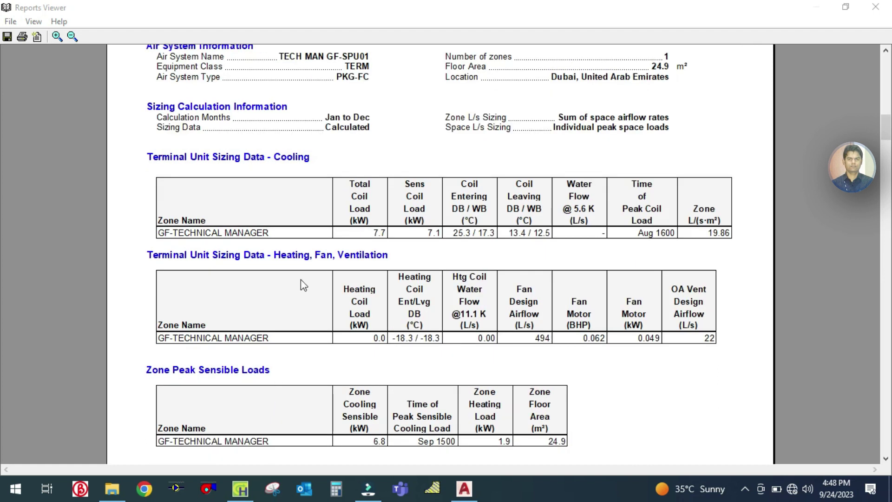
scroll(309, 269, down, 7)
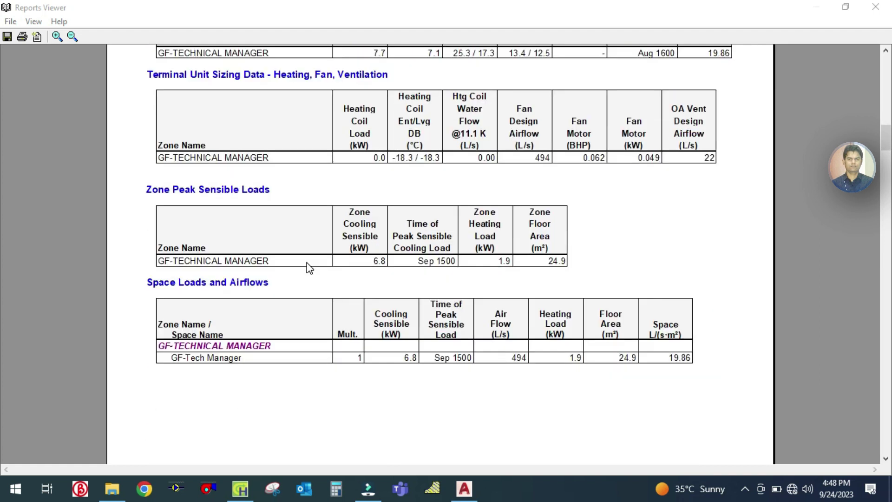
scroll(309, 268, down, 8)
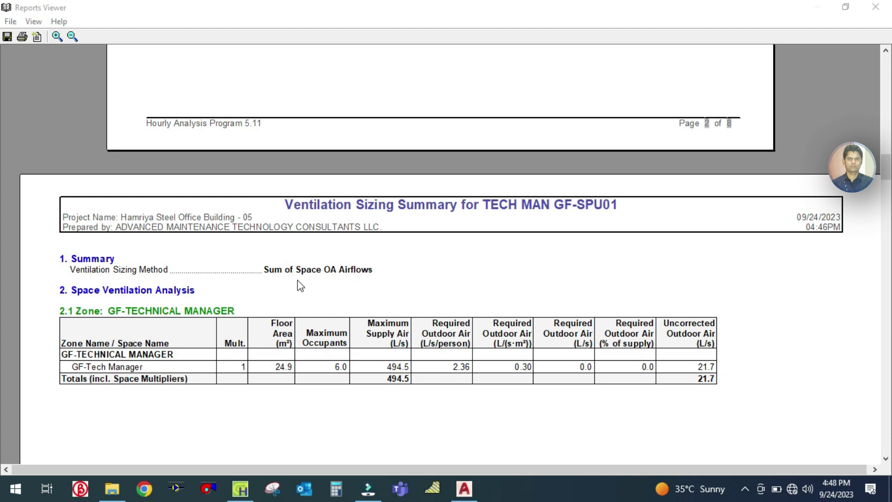
scroll(103, 317, down, 1)
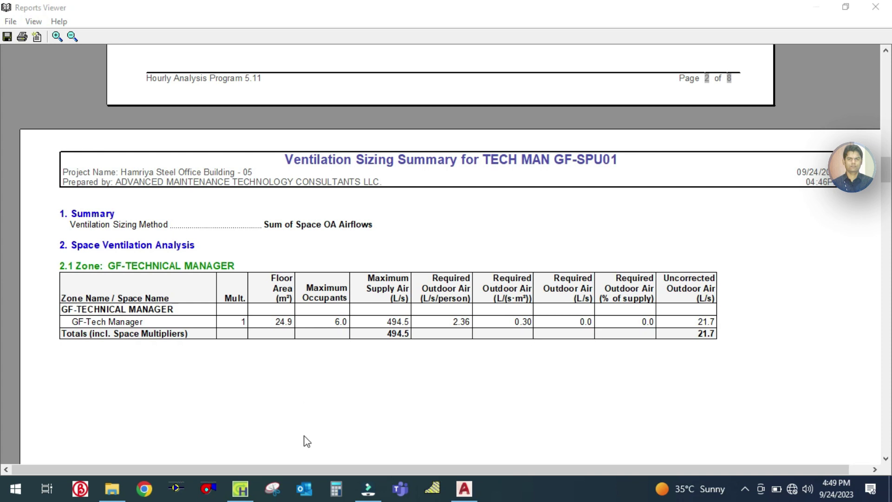
Step: In Calculator, multiply the 6 occupants by the required outdoor air of 2.36 L/s per person
click(333, 495)
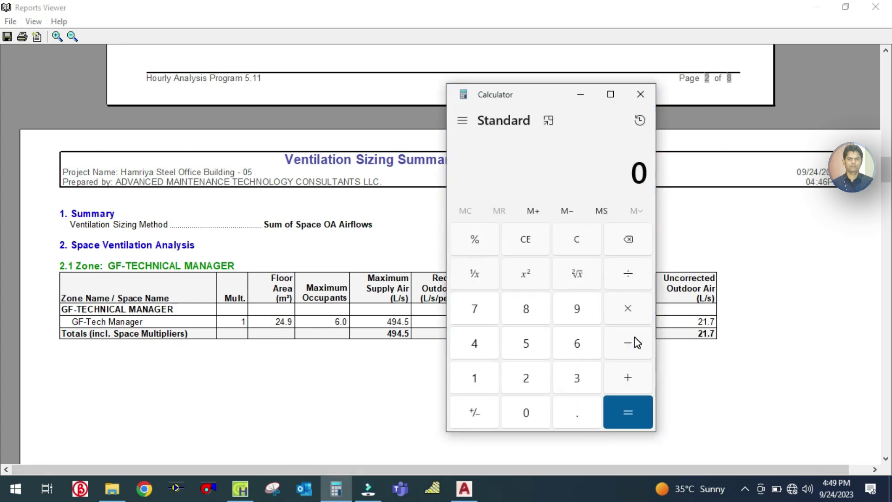
drag(533, 97, 615, 114)
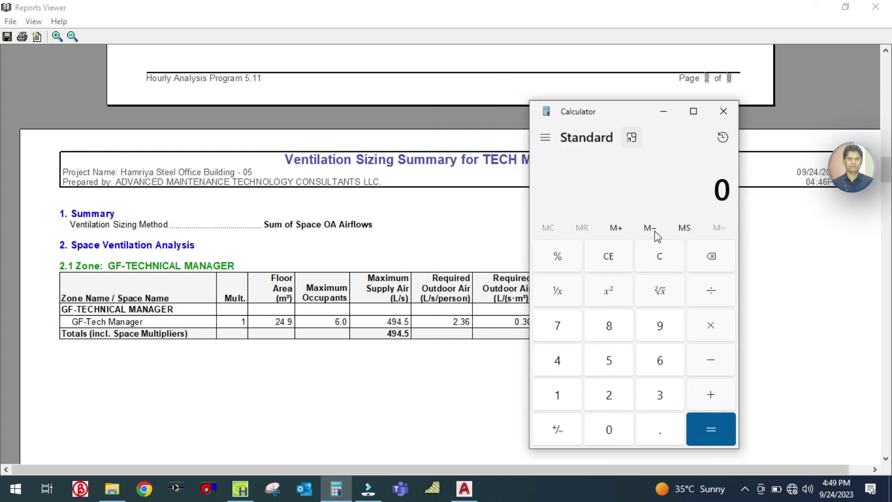
click(658, 357)
click(620, 398)
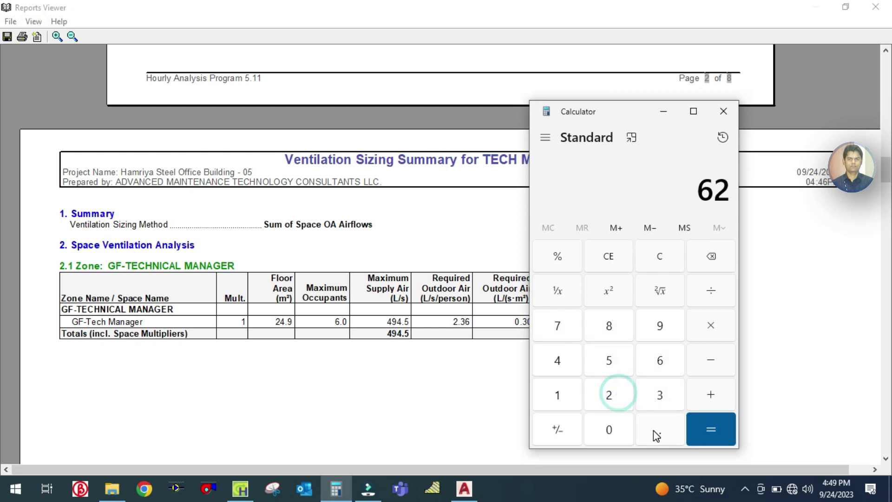
click(643, 255)
click(657, 352)
click(706, 319)
click(610, 399)
click(660, 429)
click(660, 397)
click(661, 358)
click(709, 425)
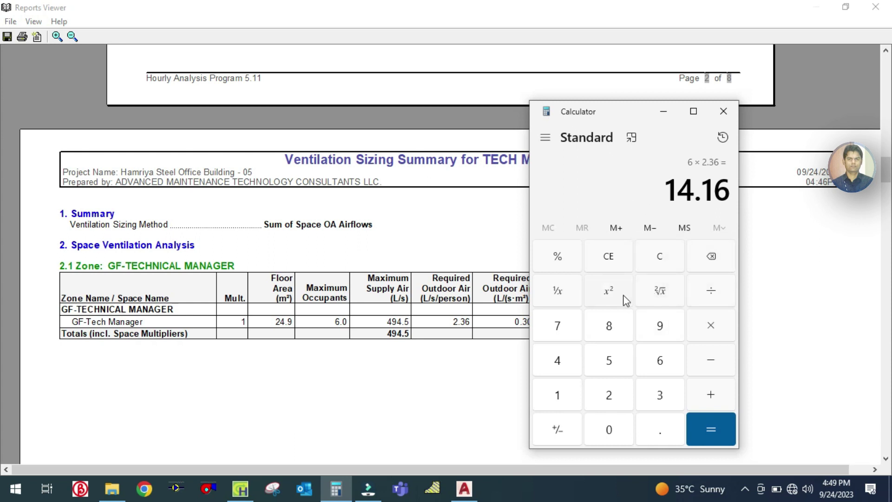
Step: Clear the calculation and multiply the floor area of 24.9 m² by the required outdoor air of 0.3 L/(s·m²)
click(664, 257)
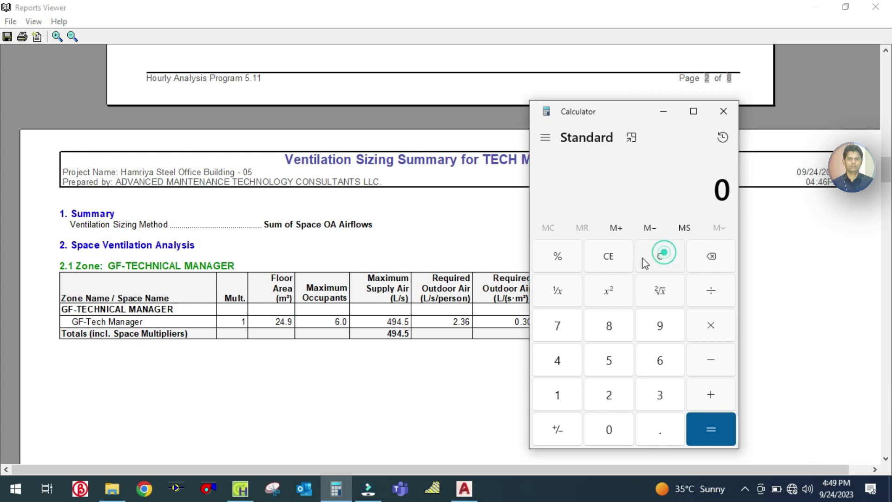
click(608, 394)
click(560, 362)
click(656, 430)
click(660, 325)
click(708, 325)
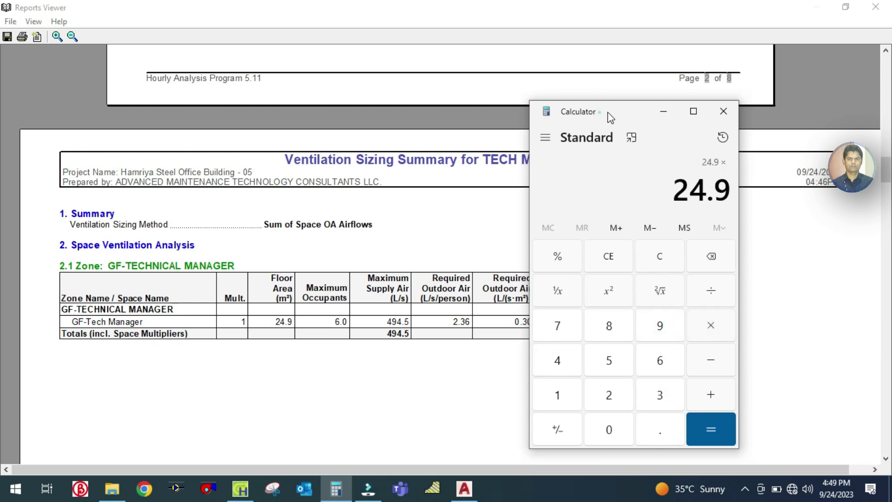
drag(611, 117, 668, 120)
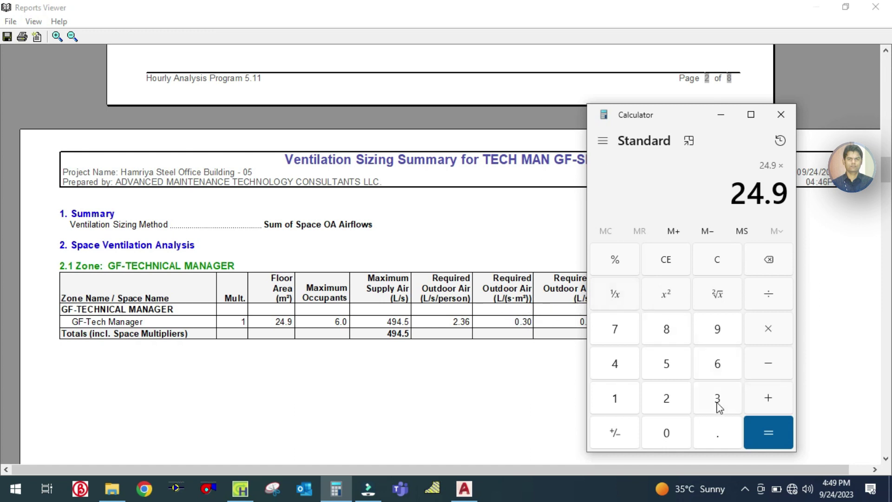
click(678, 433)
click(717, 429)
click(718, 403)
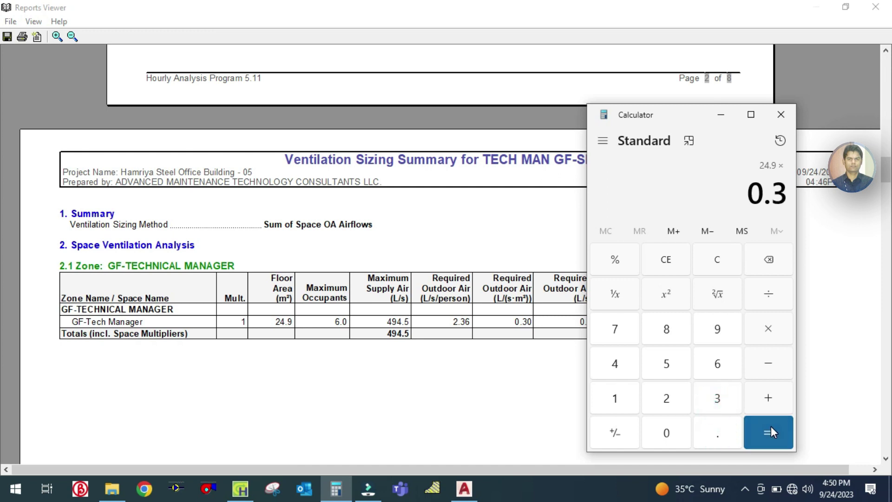
click(771, 429)
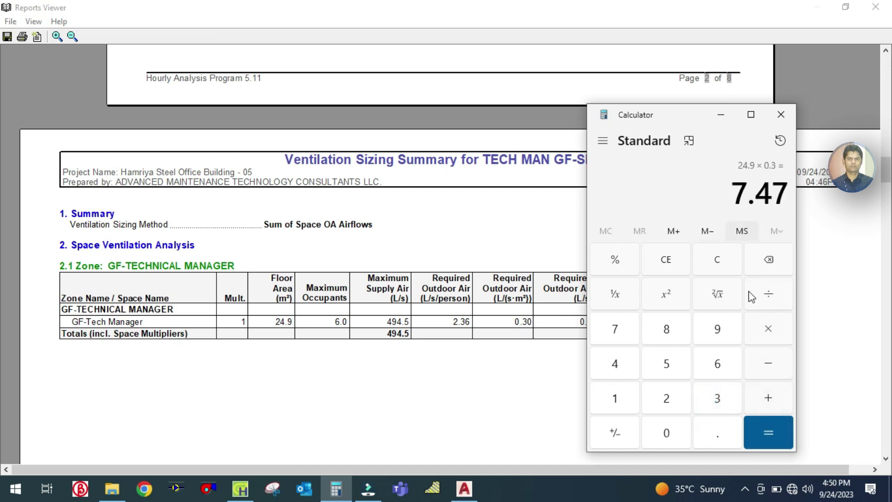
Step: Add 14.16 to the floor-area airflow, minimize Calculator, and check the sum against the report's total uncorrected outdoor air
click(768, 396)
click(616, 398)
click(615, 367)
click(703, 429)
click(611, 396)
click(701, 366)
click(762, 426)
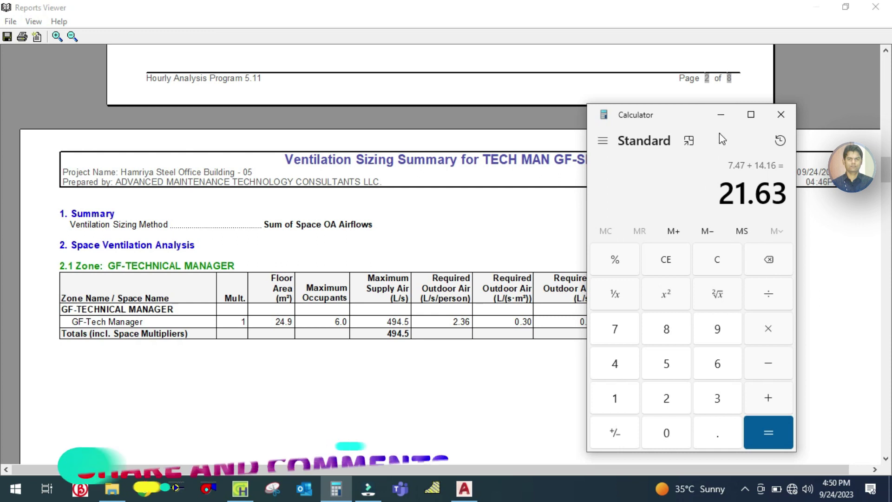
click(720, 115)
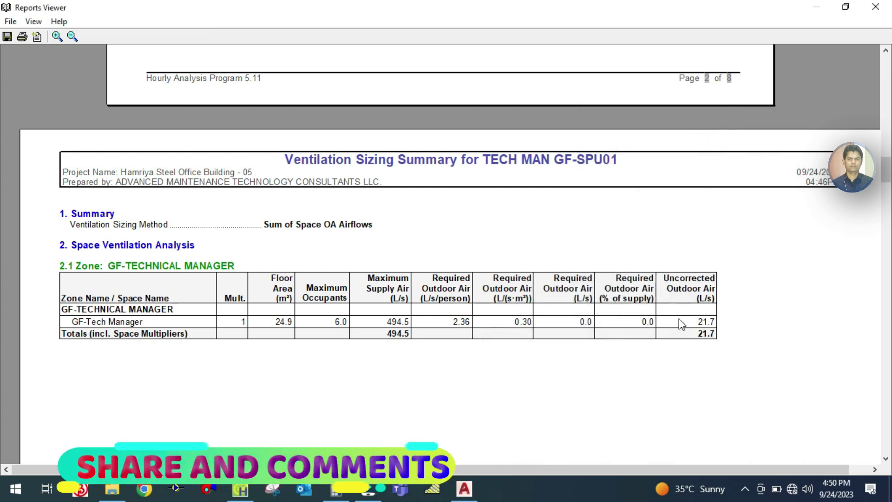
click(701, 333)
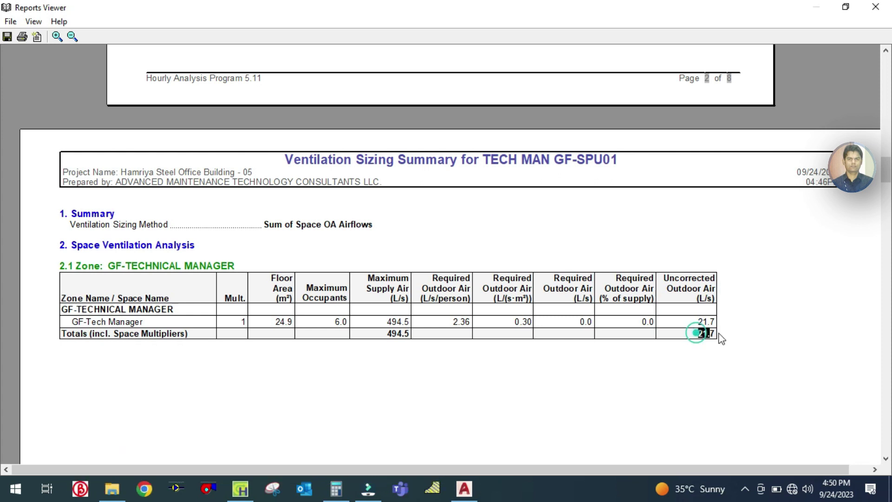
click(671, 367)
Step: Examine the Air System Design Load Summary and the Zone Design Load Summary for the technical manager zone
scroll(589, 342, down, 15)
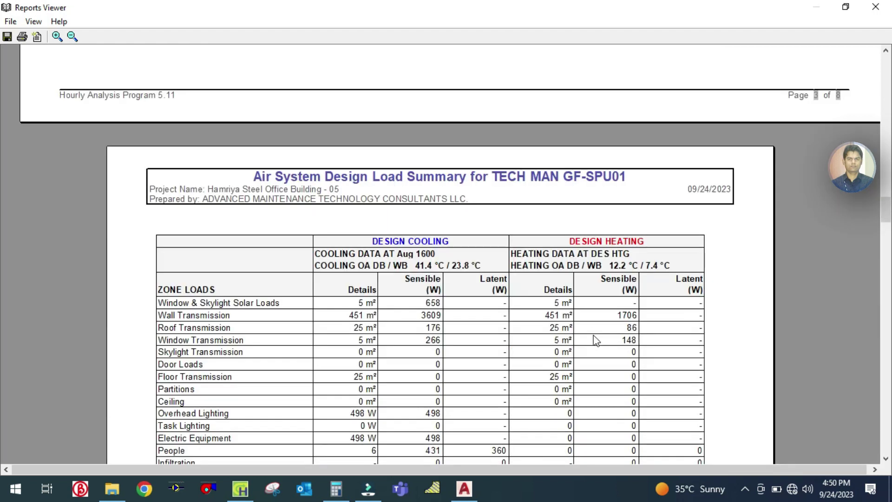
scroll(418, 230, down, 1)
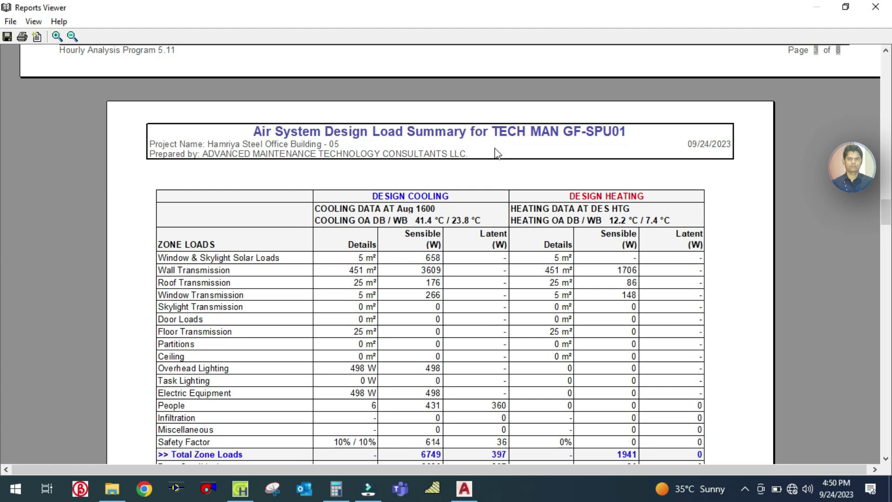
scroll(418, 234, down, 2)
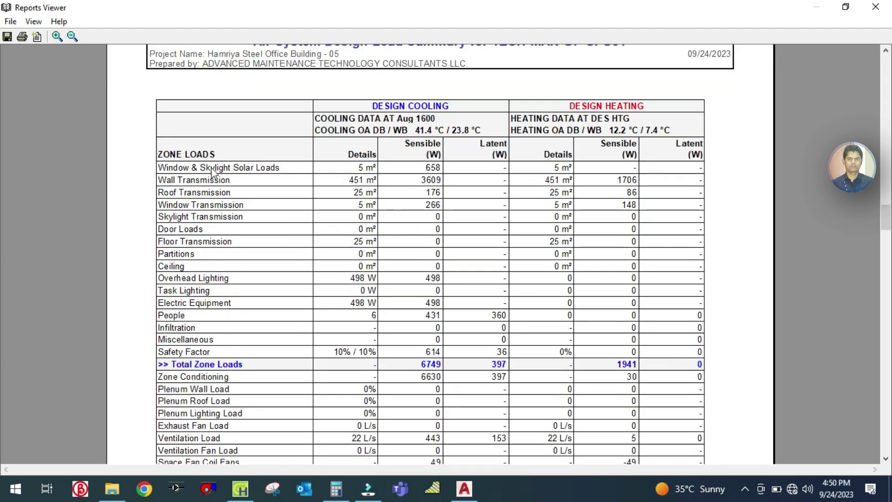
scroll(194, 196, down, 2)
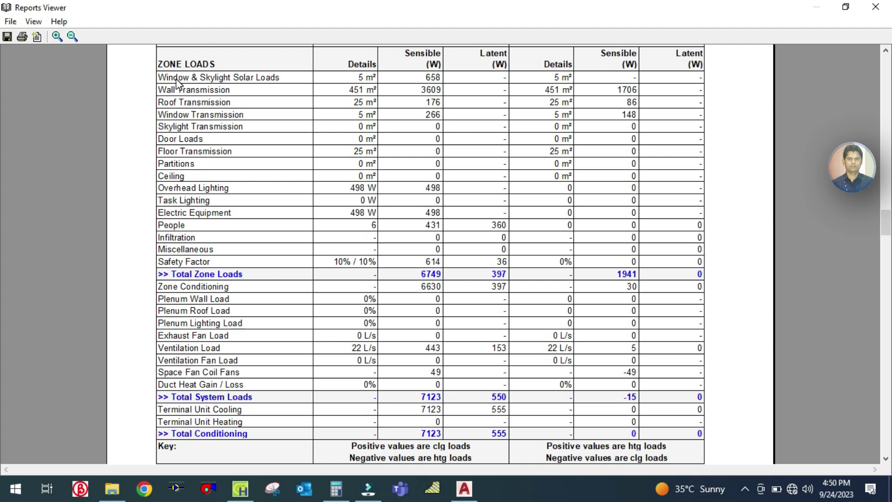
scroll(201, 310, down, 12)
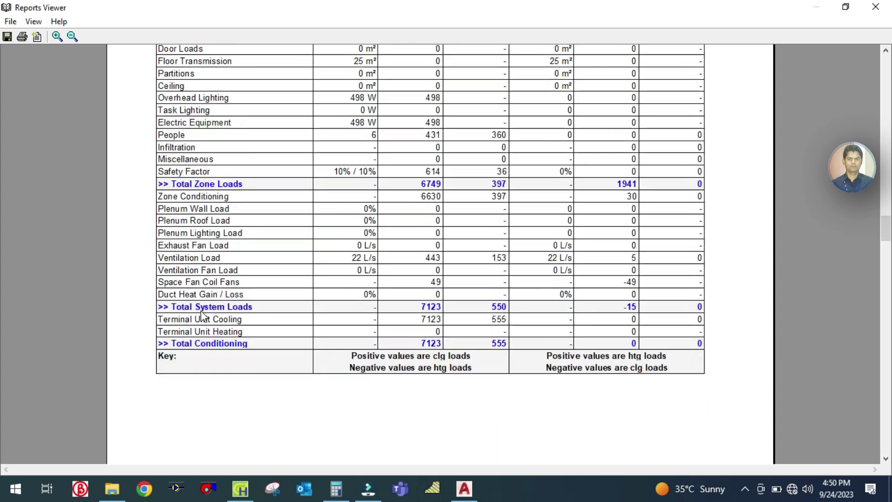
scroll(203, 315, down, 3)
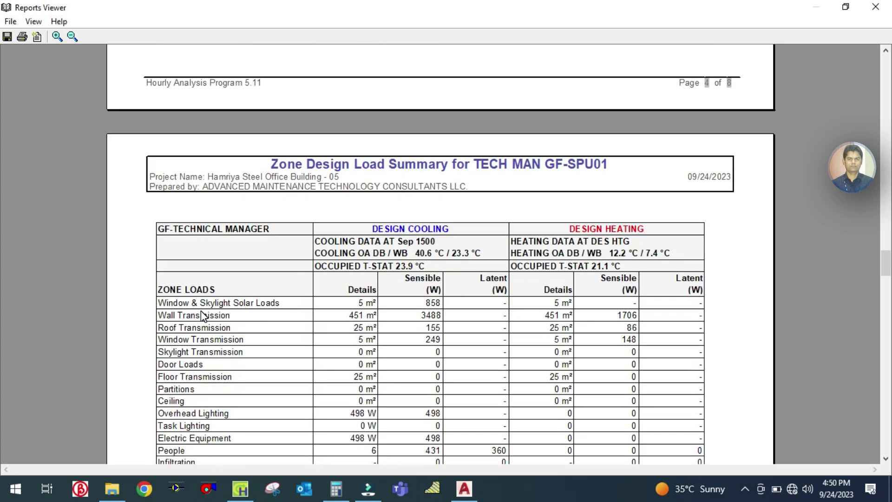
scroll(208, 279, down, 2)
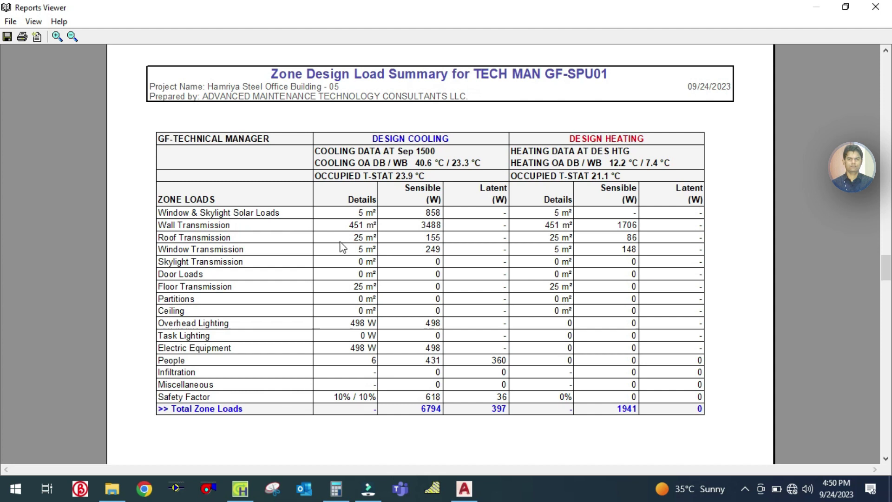
scroll(262, 310, down, 3)
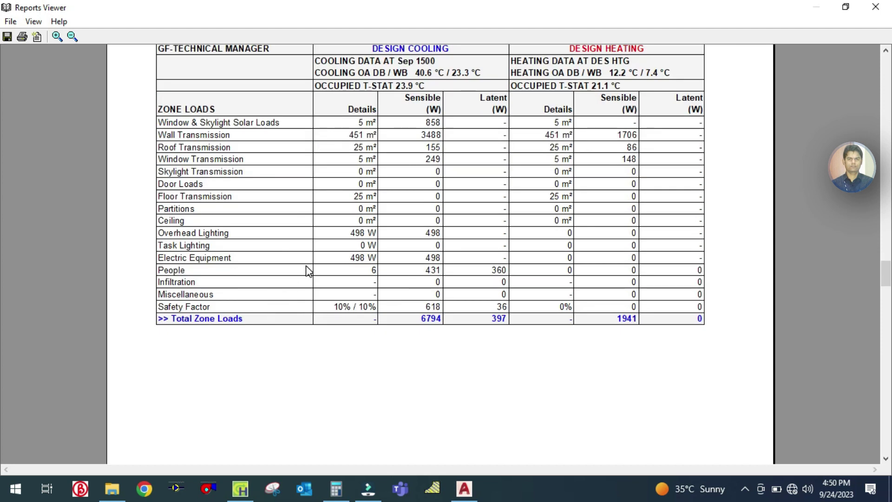
scroll(305, 271, down, 10)
scroll(305, 270, up, 10)
scroll(369, 313, down, 12)
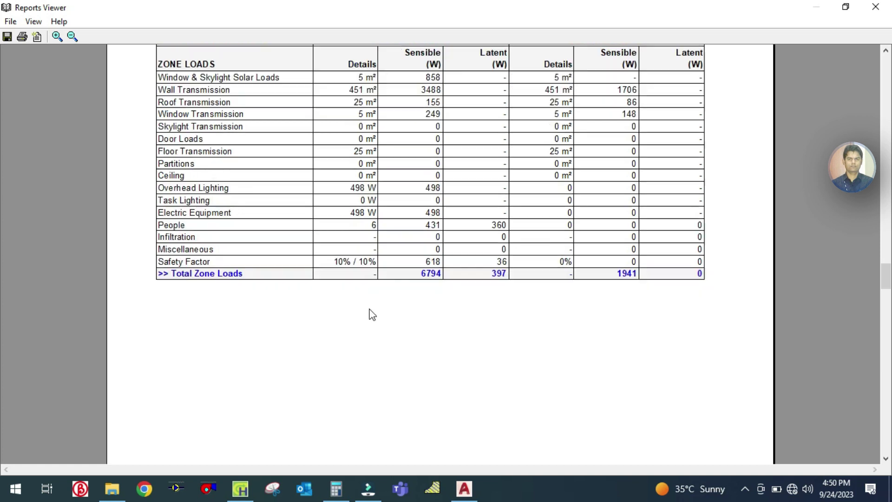
Step: Examine the System Psychrometrics tables for the August cooling day and winter heating, plus the psychrometric graph page
scroll(366, 308, down, 2)
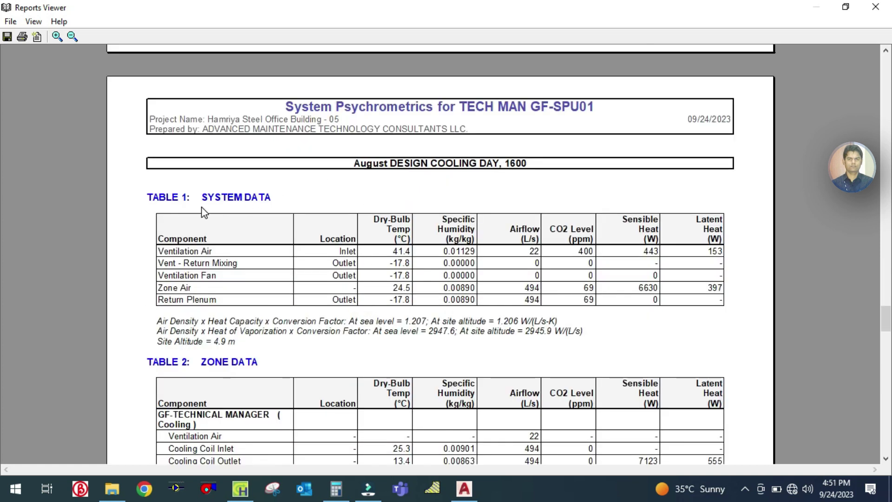
scroll(383, 209, down, 4)
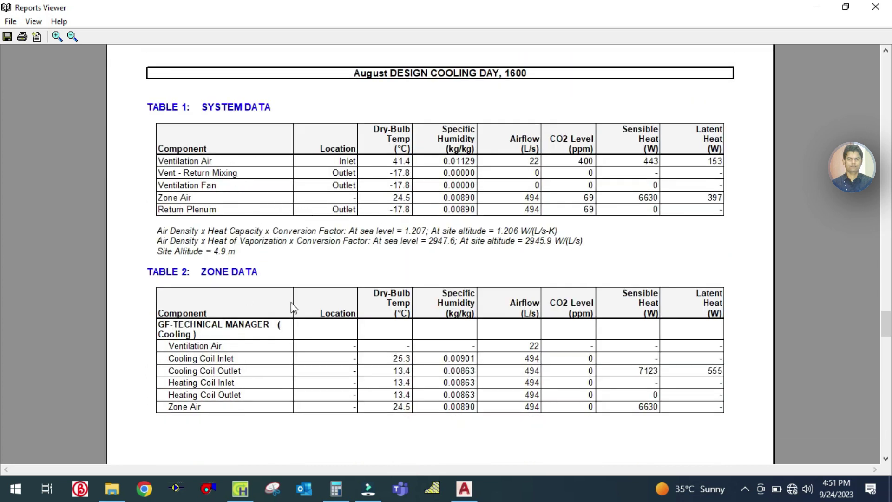
scroll(294, 297, down, 20)
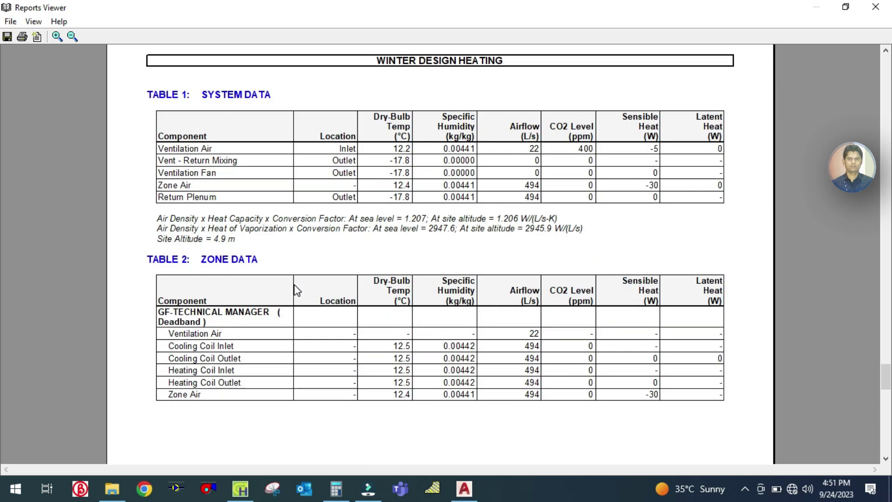
scroll(296, 288, down, 20)
scroll(297, 288, up, 6)
scroll(294, 287, up, 6)
scroll(342, 261, down, 3)
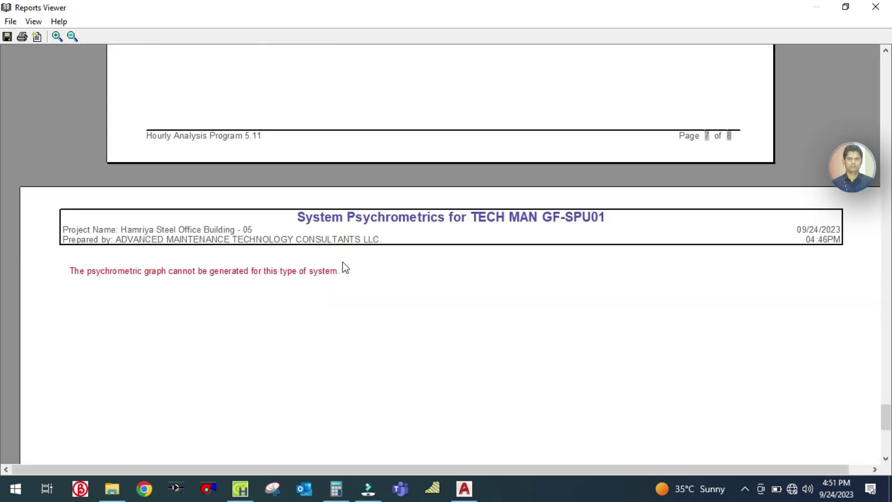
scroll(558, 241, down, 3)
scroll(150, 211, down, 2)
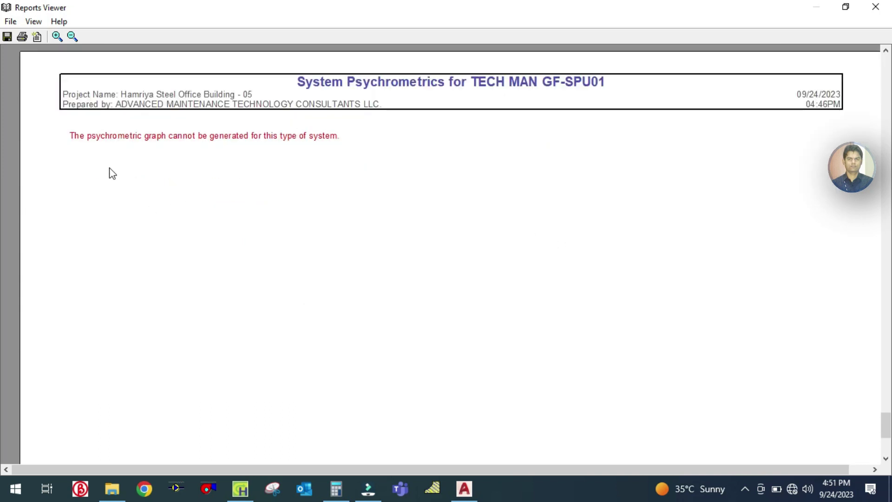
scroll(98, 160, down, 2)
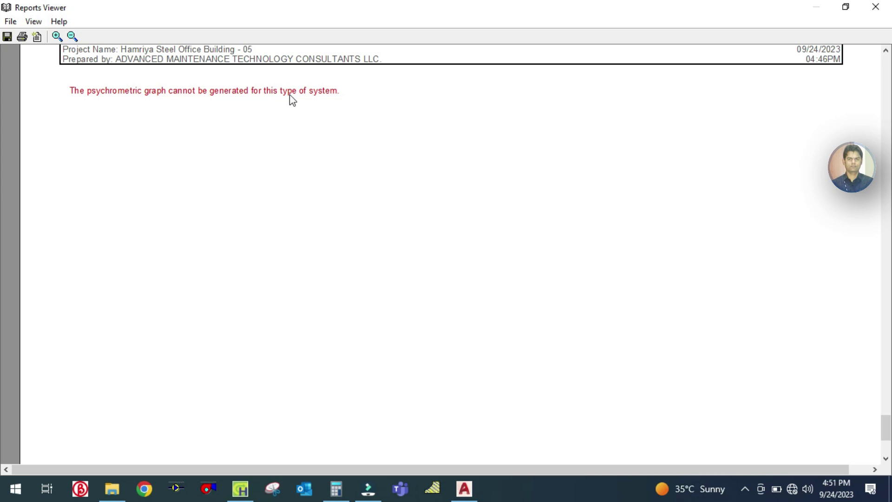
scroll(321, 172, down, 3)
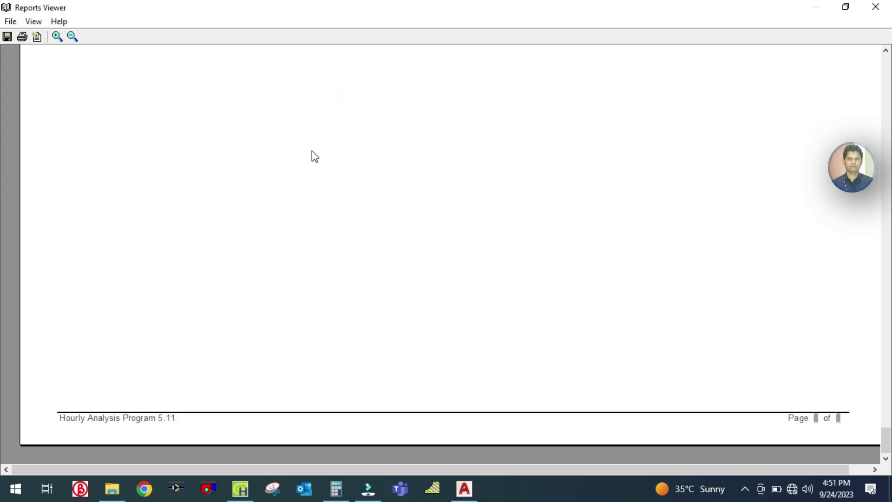
scroll(309, 159, up, 7)
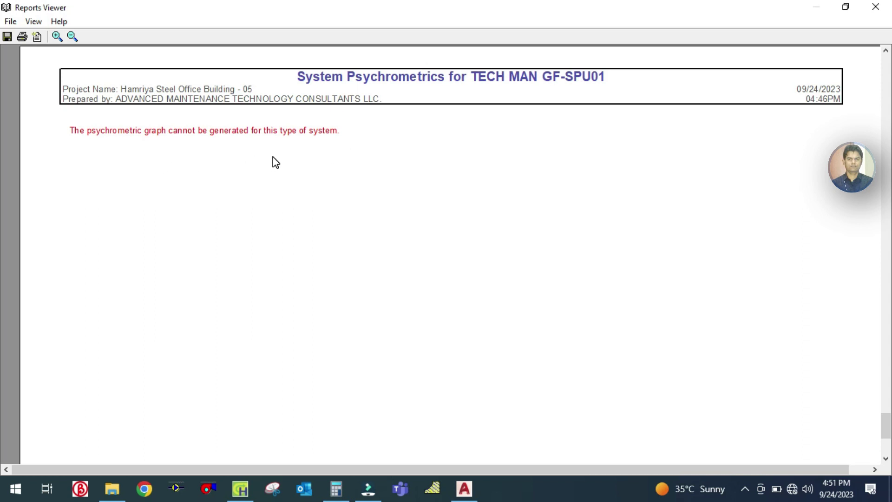
scroll(275, 162, down, 3)
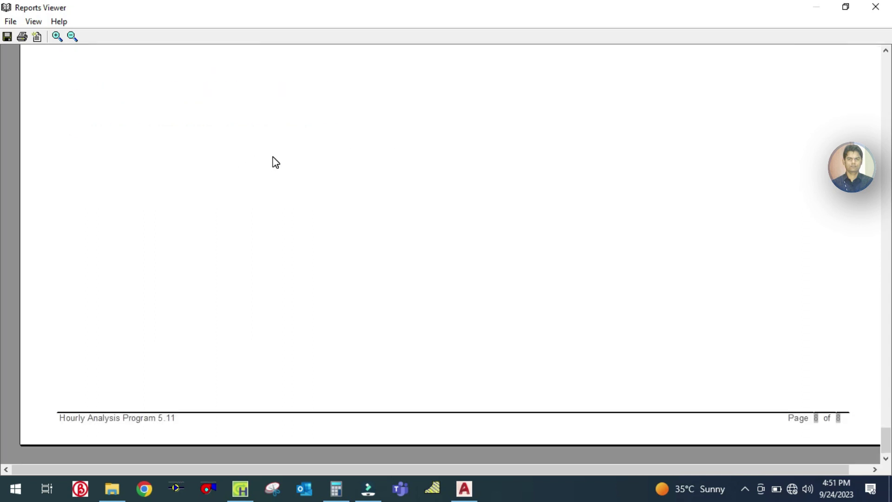
scroll(274, 160, down, 3)
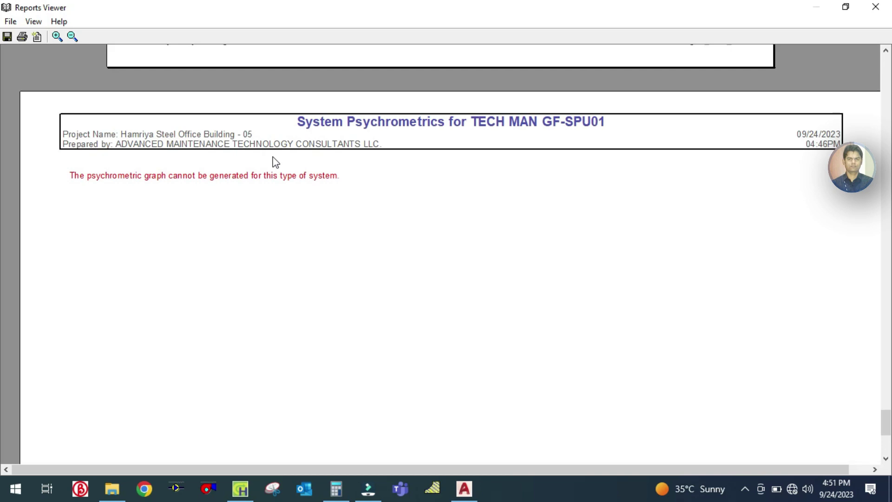
Step: Return through the psychrometrics and zone load pages to the Air System Design Load Summary
scroll(274, 160, up, 2)
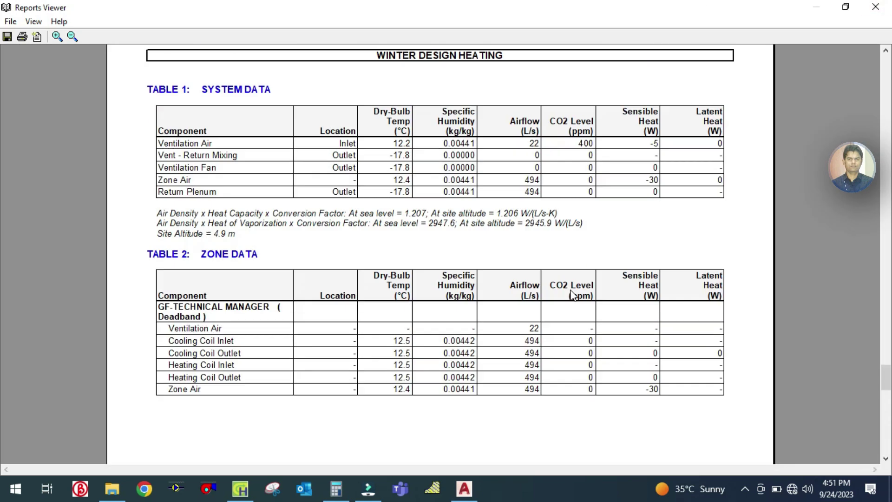
scroll(573, 295, up, 10)
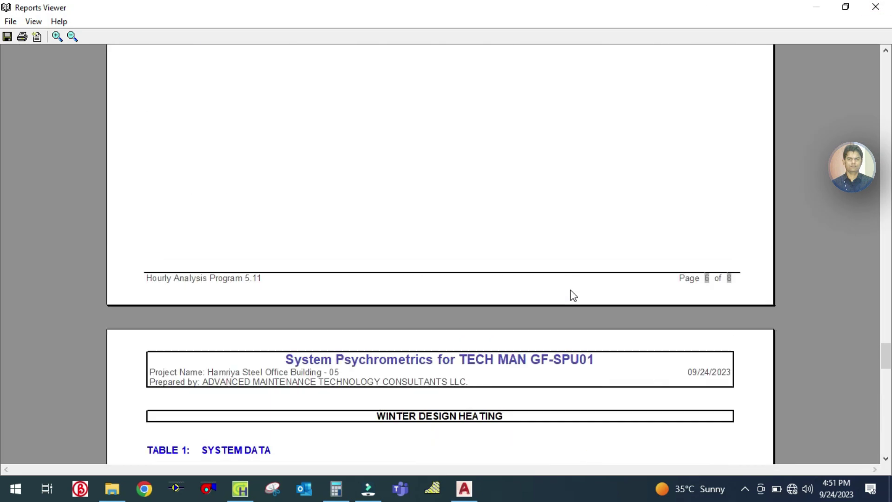
scroll(572, 295, down, 6)
scroll(573, 296, up, 10)
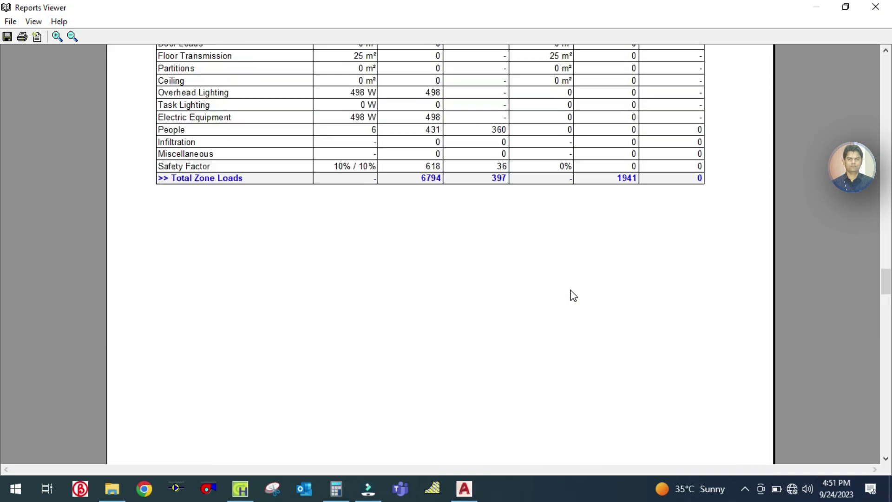
scroll(573, 296, down, 5)
scroll(572, 295, up, 5)
scroll(573, 295, up, 15)
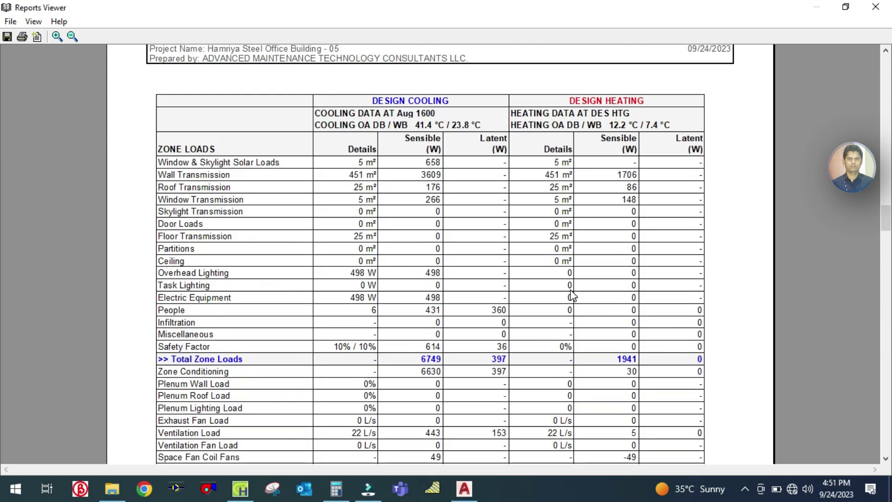
Step: Return through the zone sizing tables to the Dedicated Outdoor Air System Sizing Summary and close the report viewer
scroll(572, 295, up, 15)
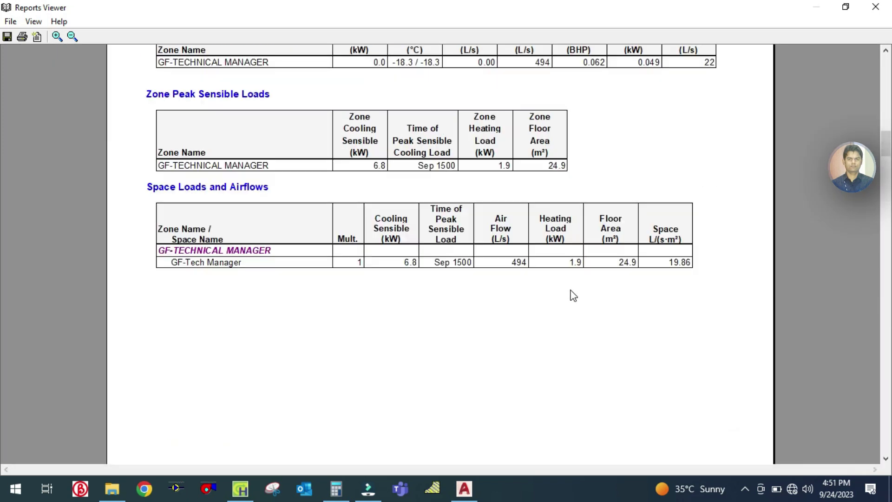
scroll(572, 296, up, 10)
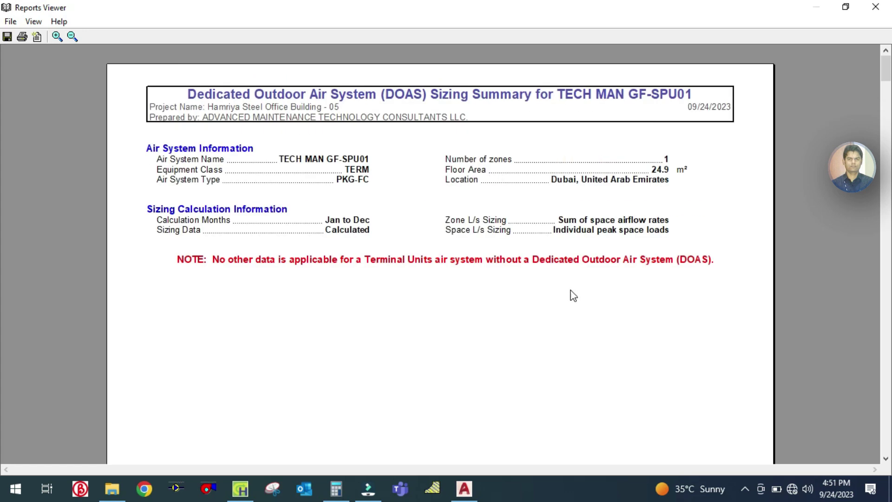
click(886, 6)
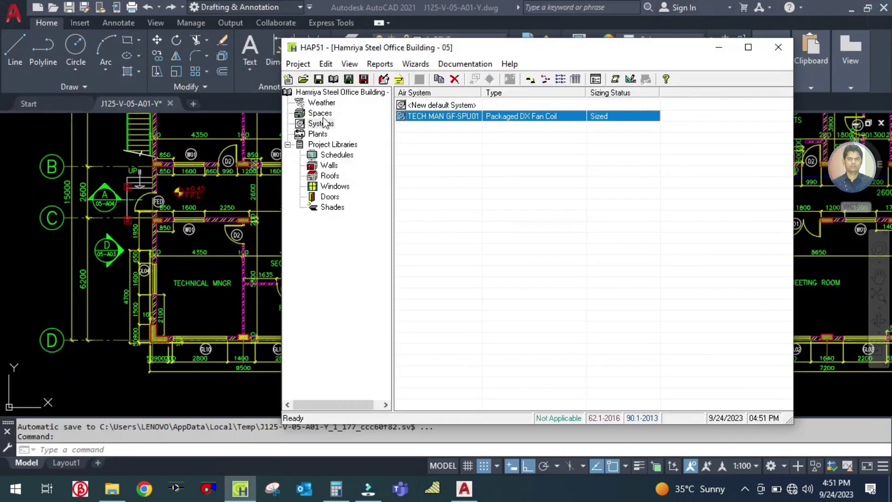
Step: Save the Hamriya Steel Office Building - 05 project and minimize HAP to reveal the AutoCAD floor plan
click(318, 79)
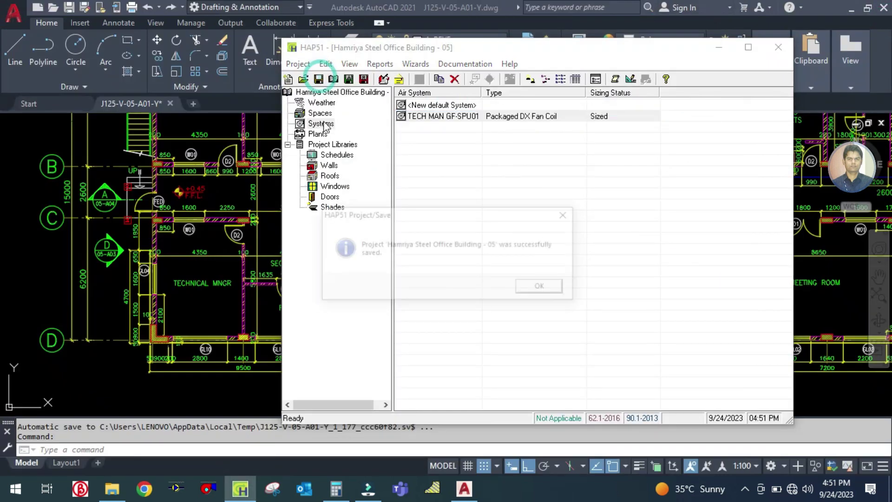
click(542, 287)
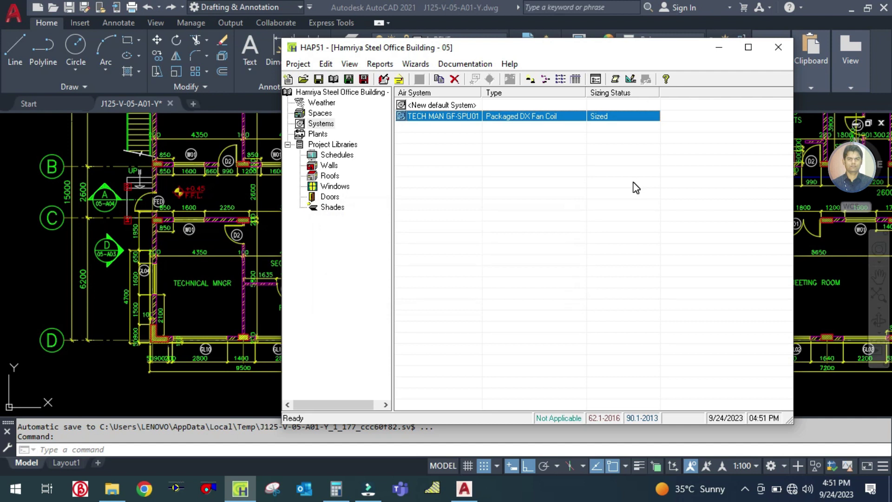
click(719, 47)
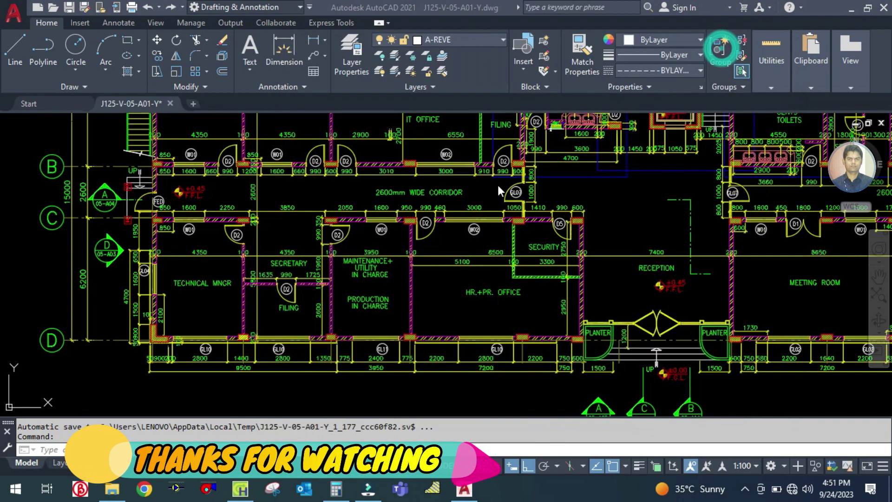